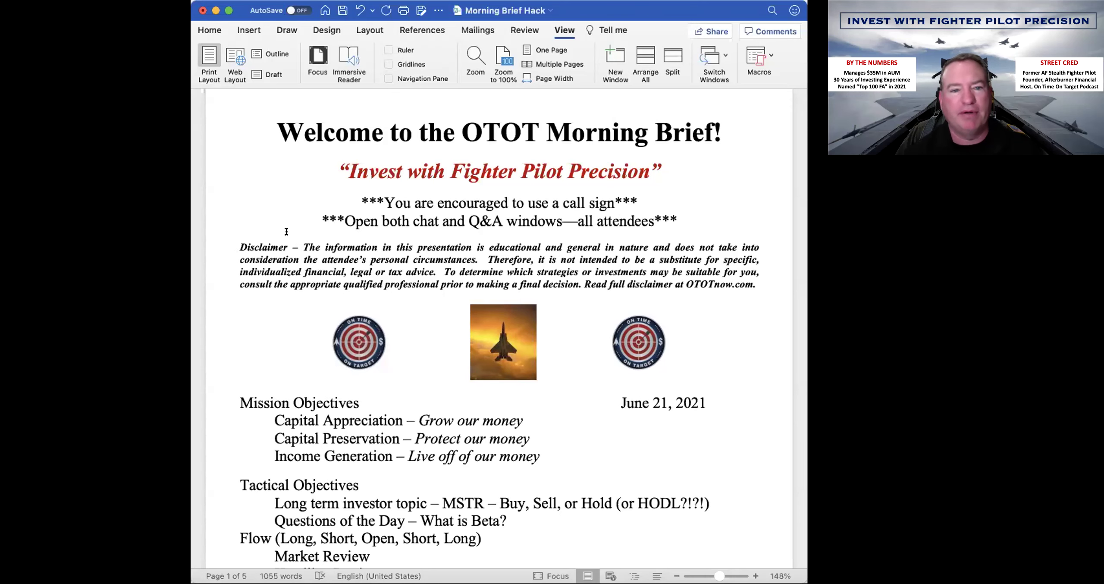
- Review the mission objectives, tactical objectives, flow and contingencies on the first page of the Morning Brief document
{"action": "scroll", "coordinate": [529, 320], "scroll_direction": "down", "scroll_amount": 5}
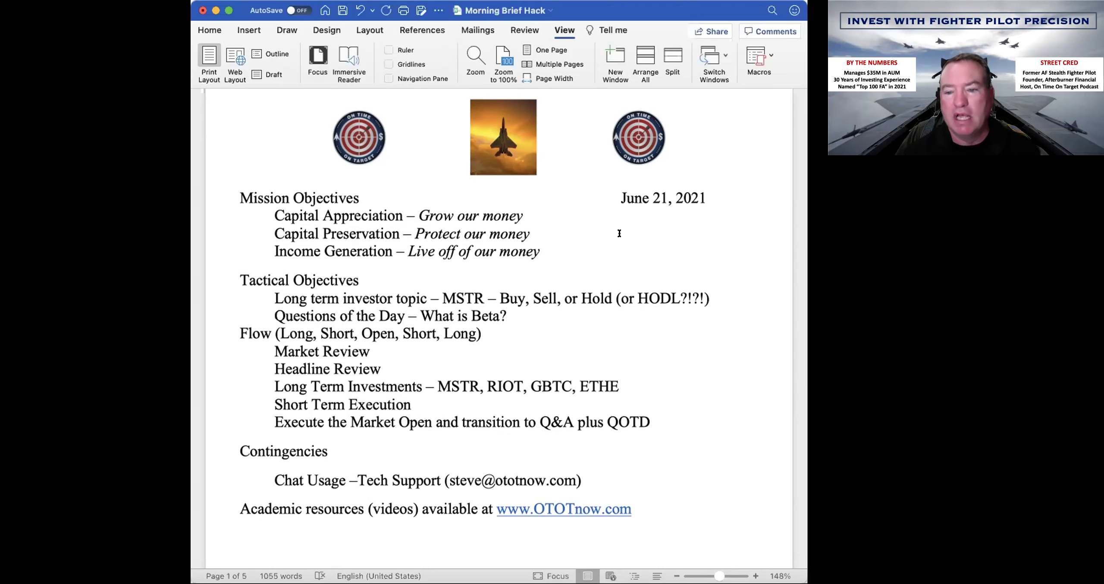
{"action": "scroll", "coordinate": [507, 299], "scroll_direction": "down", "scroll_amount": 2}
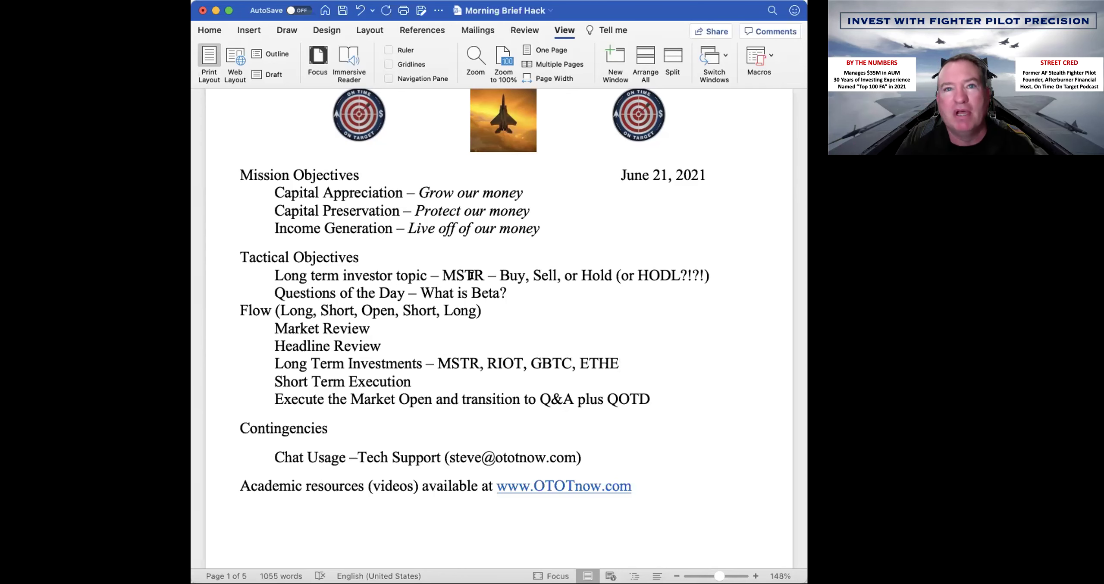
{"action": "scroll", "coordinate": [471, 275], "scroll_direction": "up", "scroll_amount": 1}
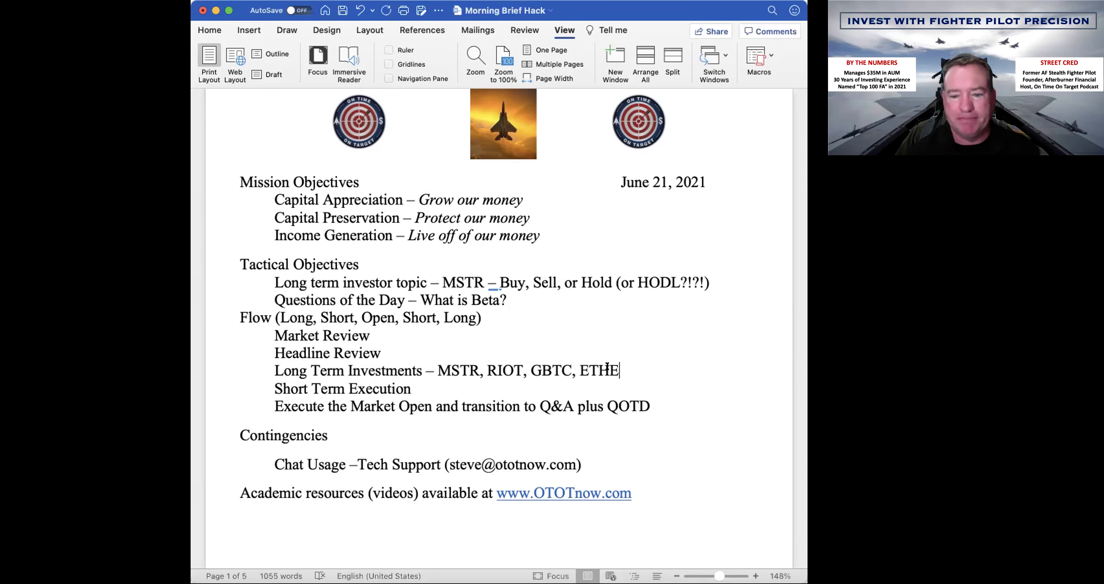
{"action": "scroll", "coordinate": [331, 409], "scroll_direction": "up", "scroll_amount": 1}
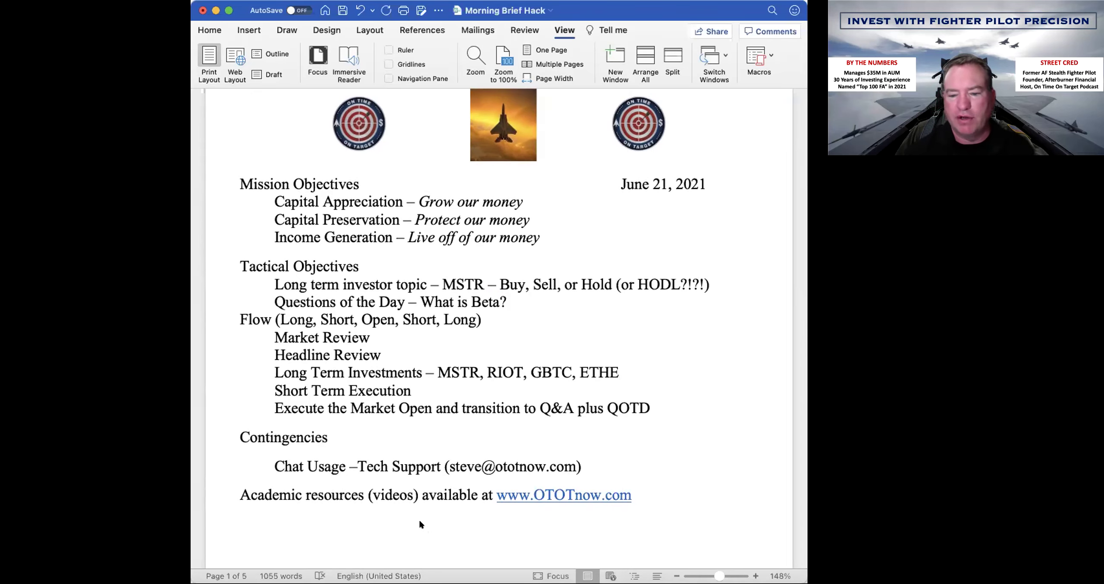
- Switch to thinkpipes and examine the Quote Monitor daily chart, the SPY five-day chart and the OTOT Chart 2 one-minute charts
{"action": "key", "text": "super+Tab"}
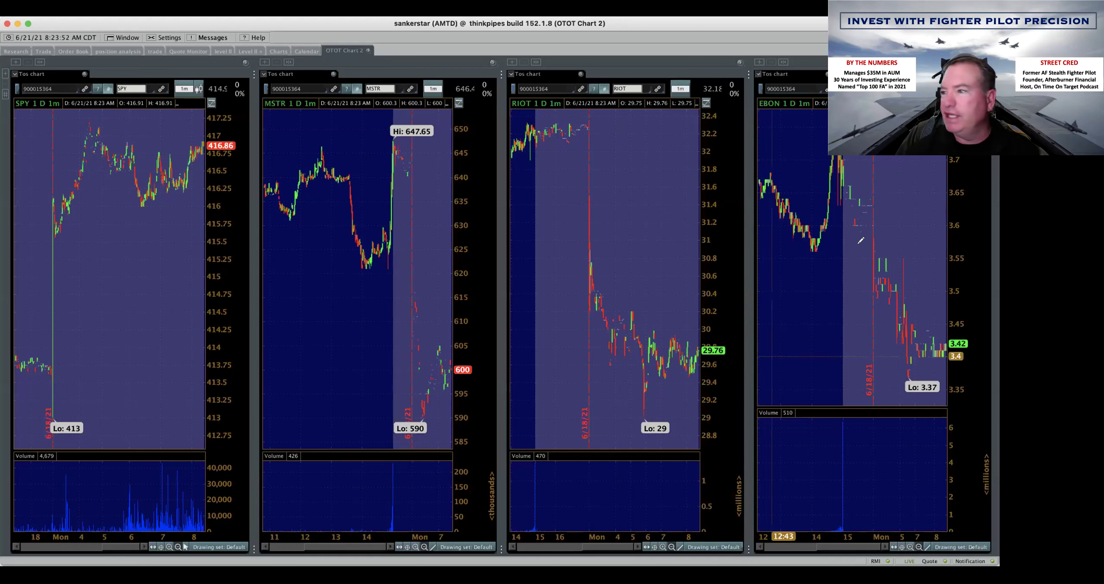
{"action": "left_click", "coordinate": [185, 50]}
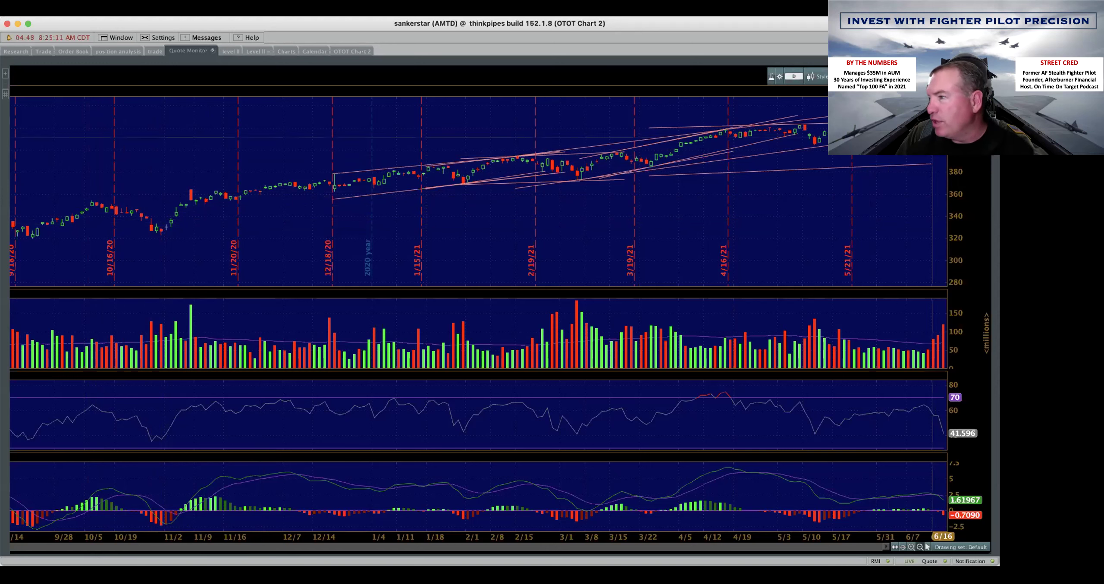
{"action": "left_click", "coordinate": [285, 51]}
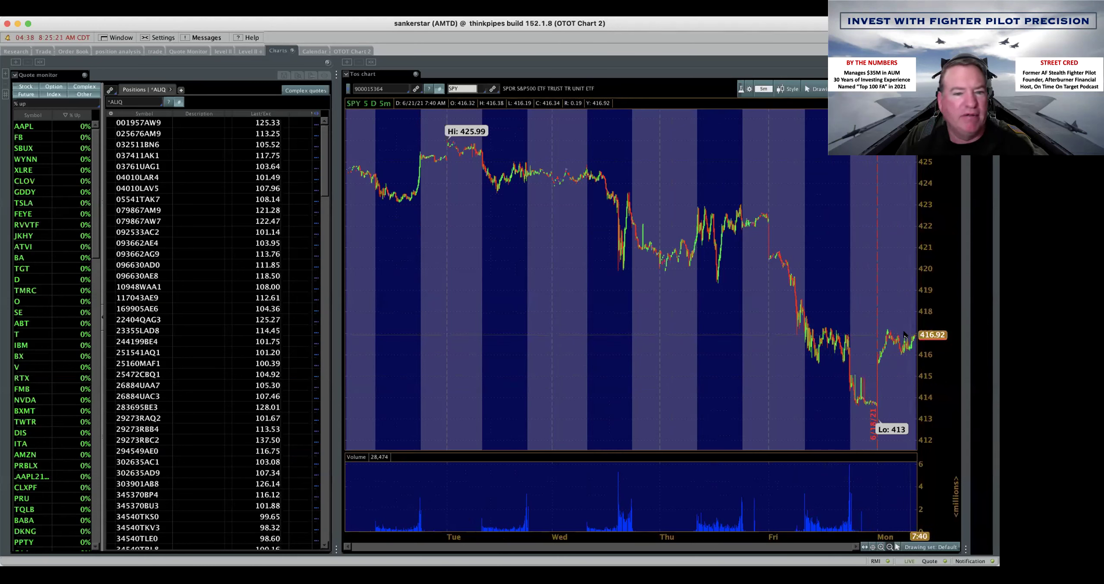
{"action": "left_click", "coordinate": [368, 50]}
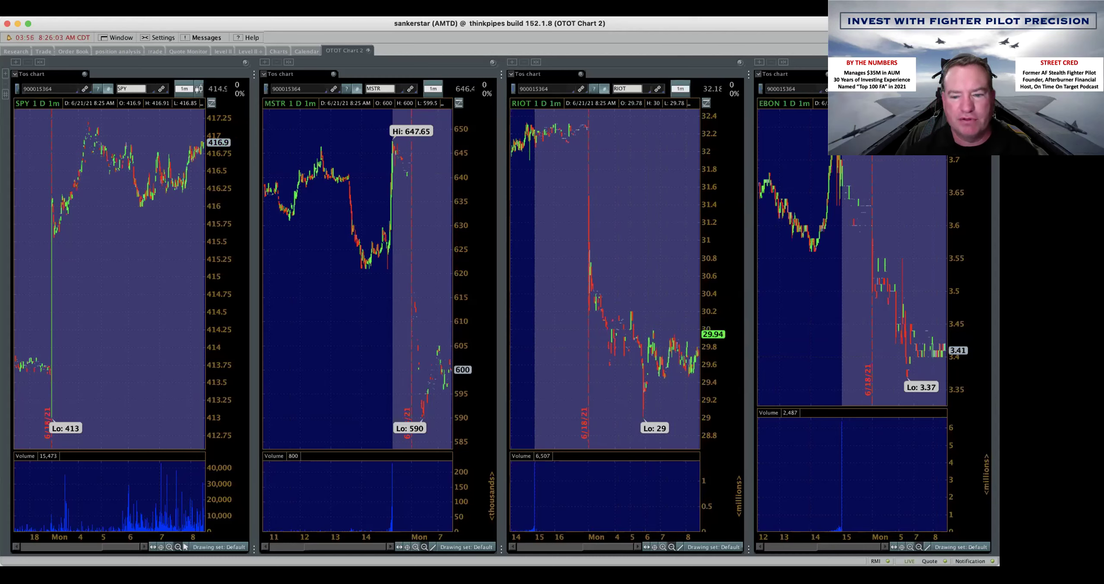
- Switch to CNBC in the browser, reload the home page, and check the EU, Asia, bonds, oil, gold, crypto and pre-market quotes
{"action": "key", "text": "super+Tab"}
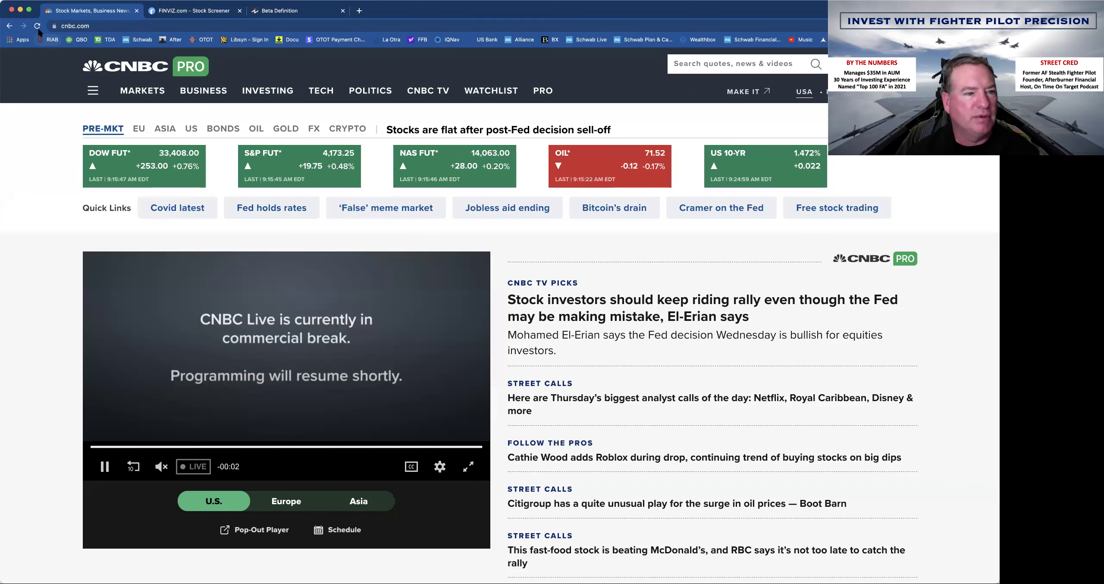
{"action": "left_click", "coordinate": [37, 27]}
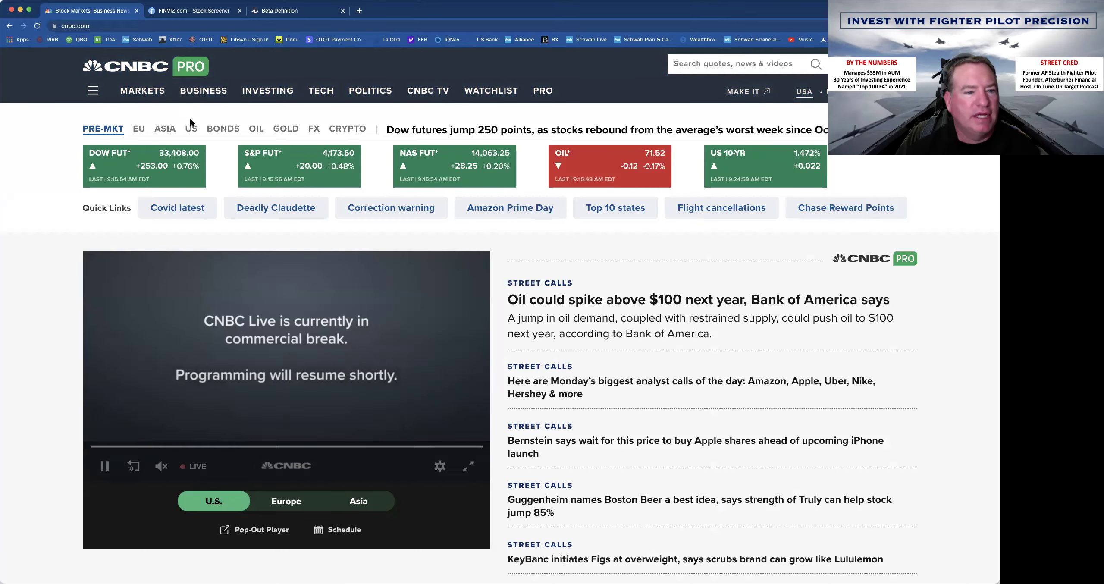
{"action": "left_click", "coordinate": [139, 129]}
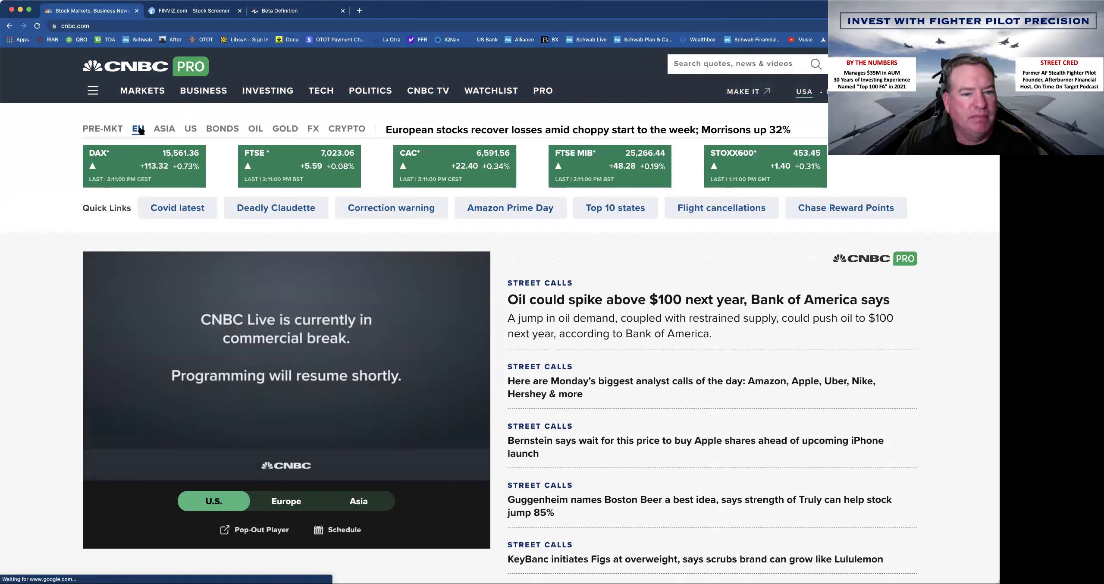
{"action": "left_click", "coordinate": [166, 129]}
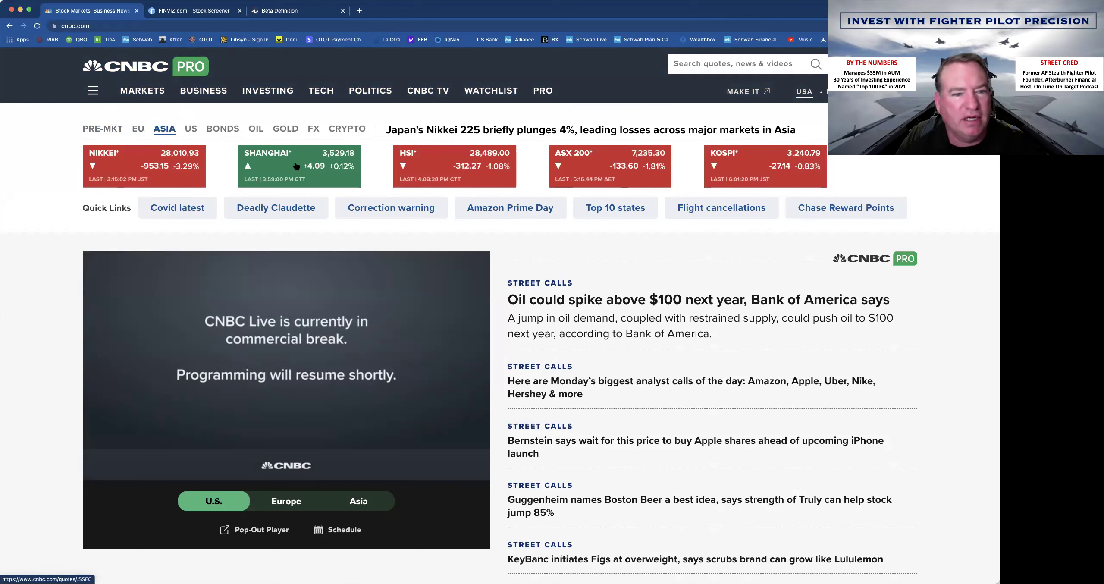
{"action": "left_click", "coordinate": [230, 130]}
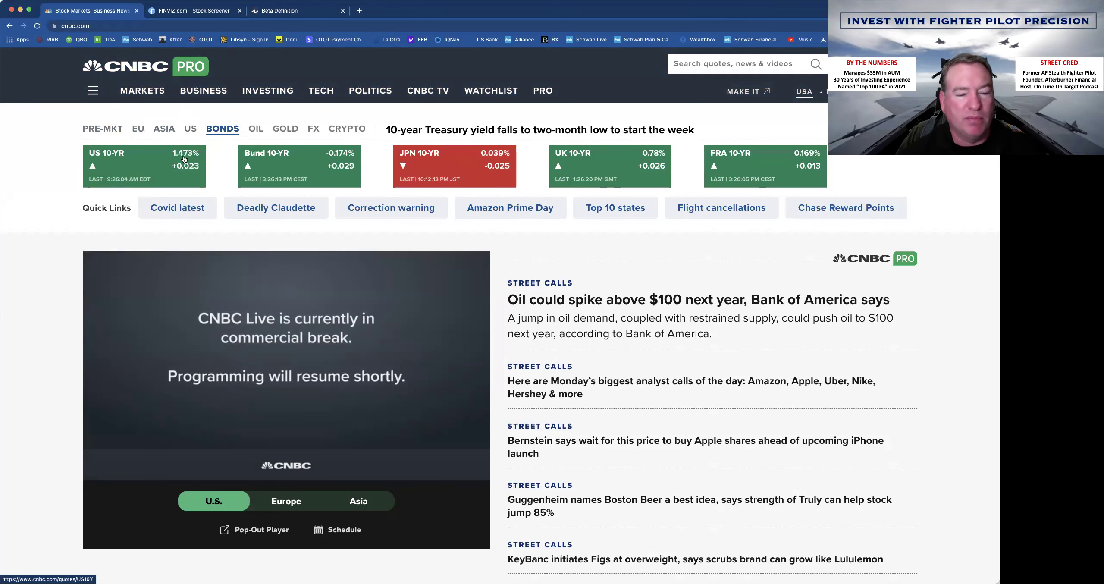
{"action": "left_click", "coordinate": [254, 129]}
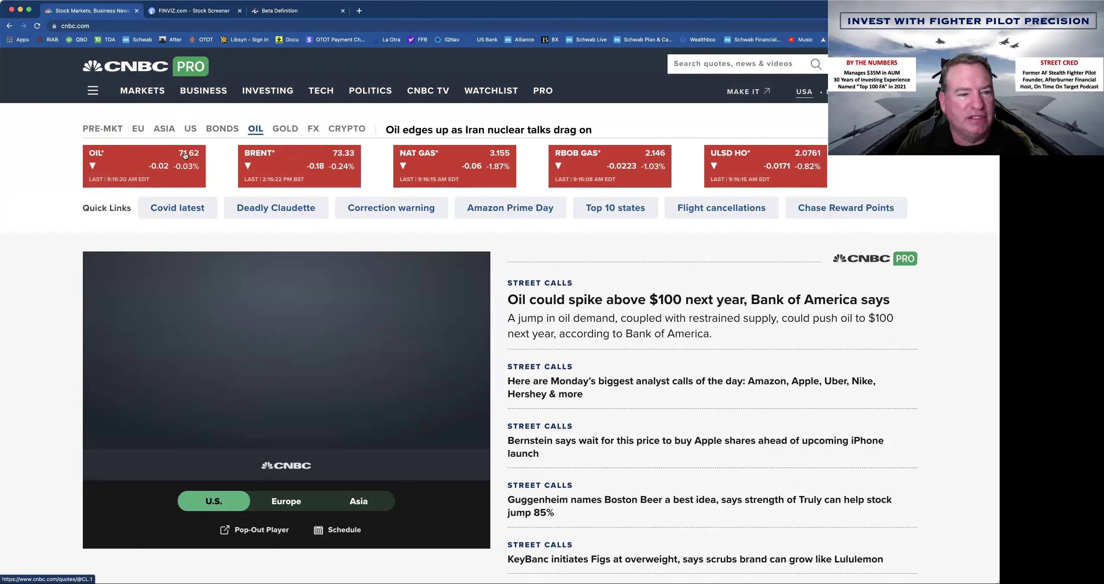
{"action": "left_click", "coordinate": [287, 130]}
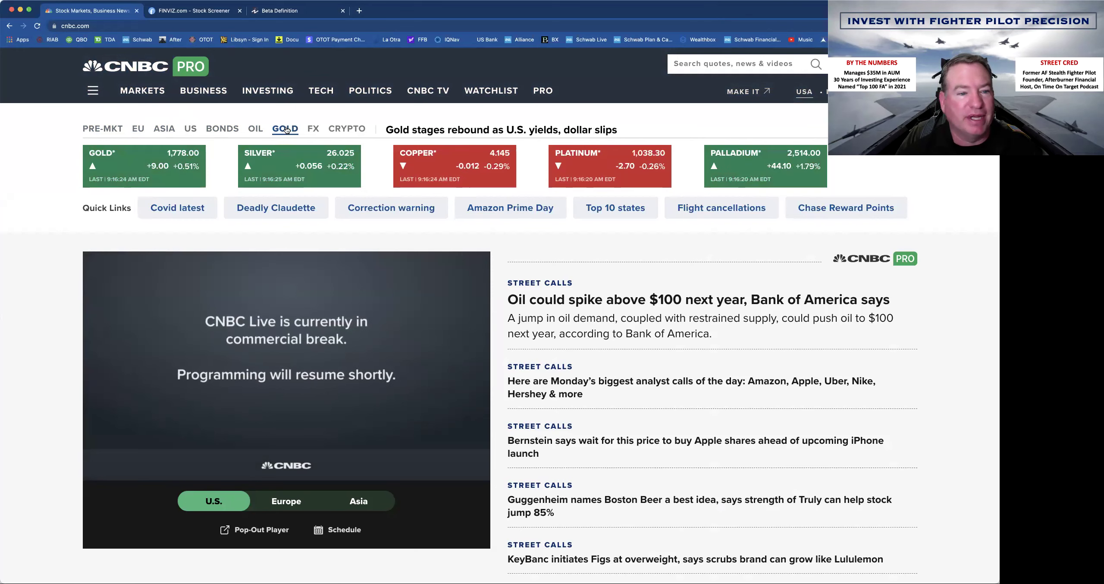
{"action": "left_click", "coordinate": [354, 130]}
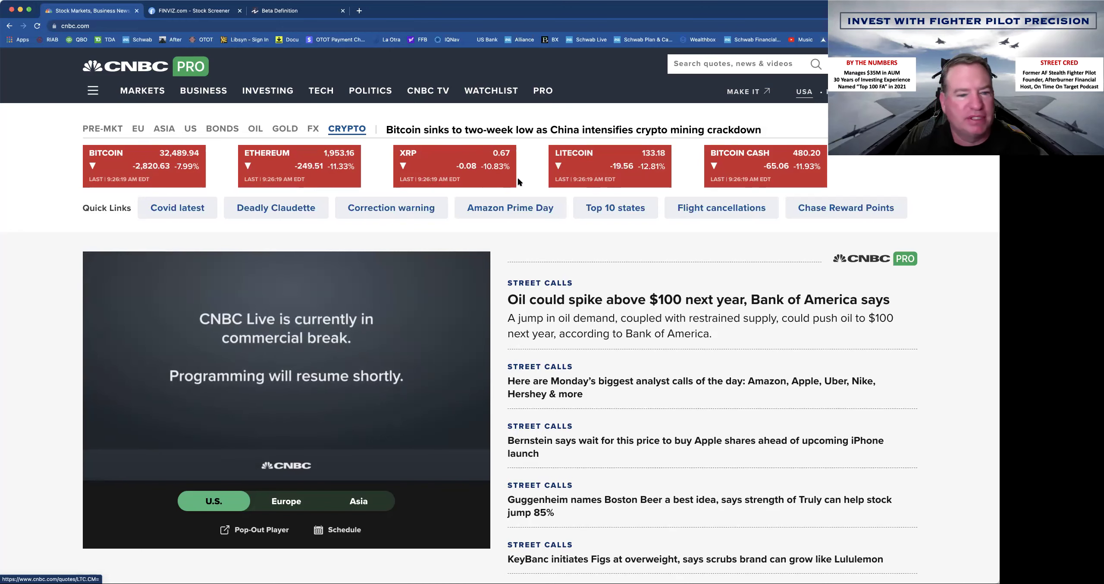
{"action": "left_click", "coordinate": [100, 128]}
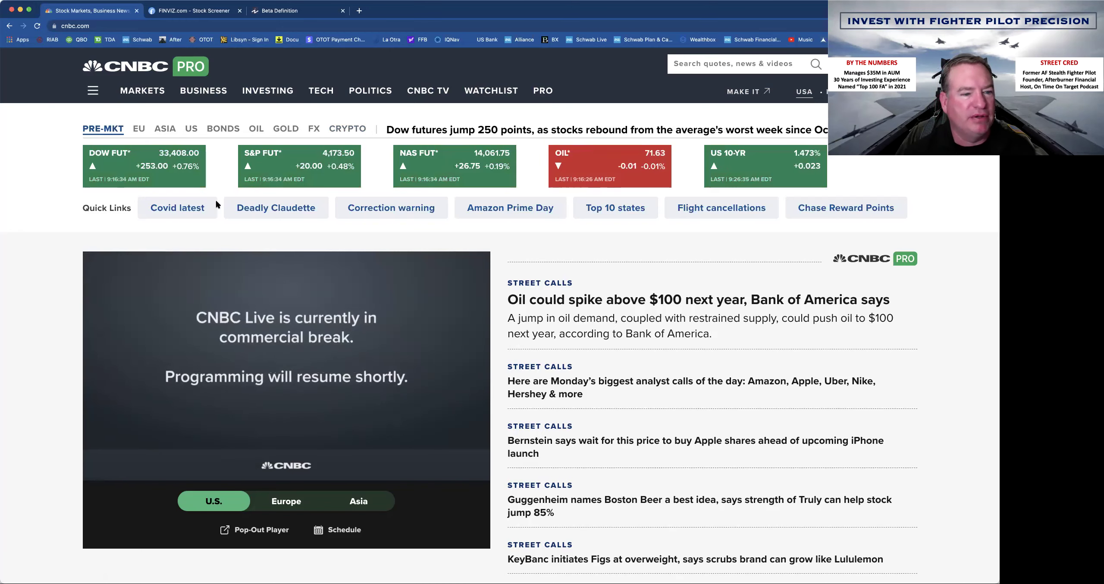
- Read through the Street Calls headlines and the lead stories on the CNBC home page
{"action": "scroll", "coordinate": [392, 264], "scroll_direction": "down", "scroll_amount": 3}
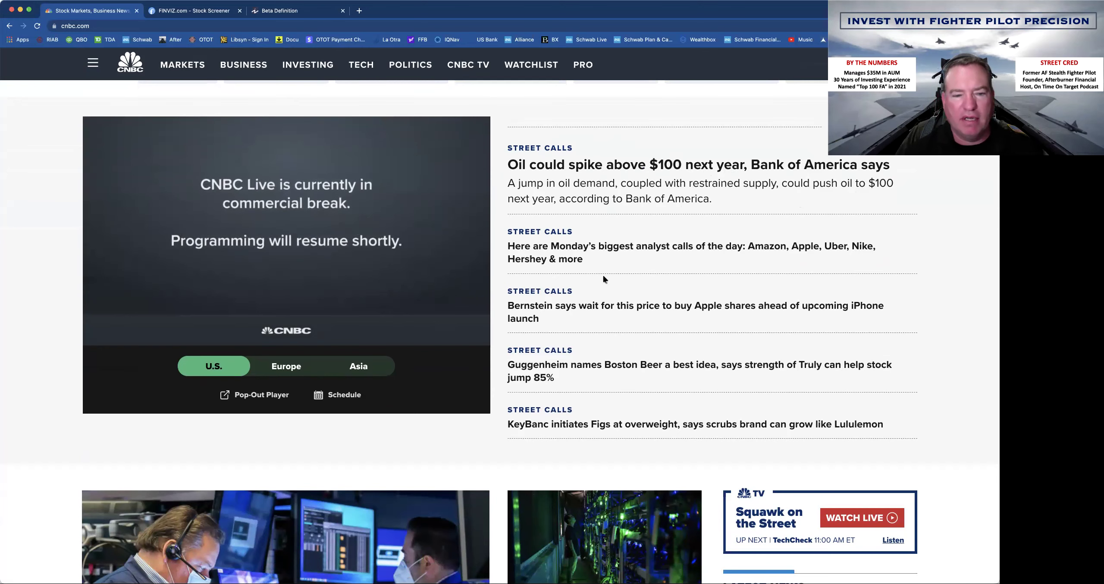
{"action": "scroll", "coordinate": [613, 266], "scroll_direction": "down", "scroll_amount": 2}
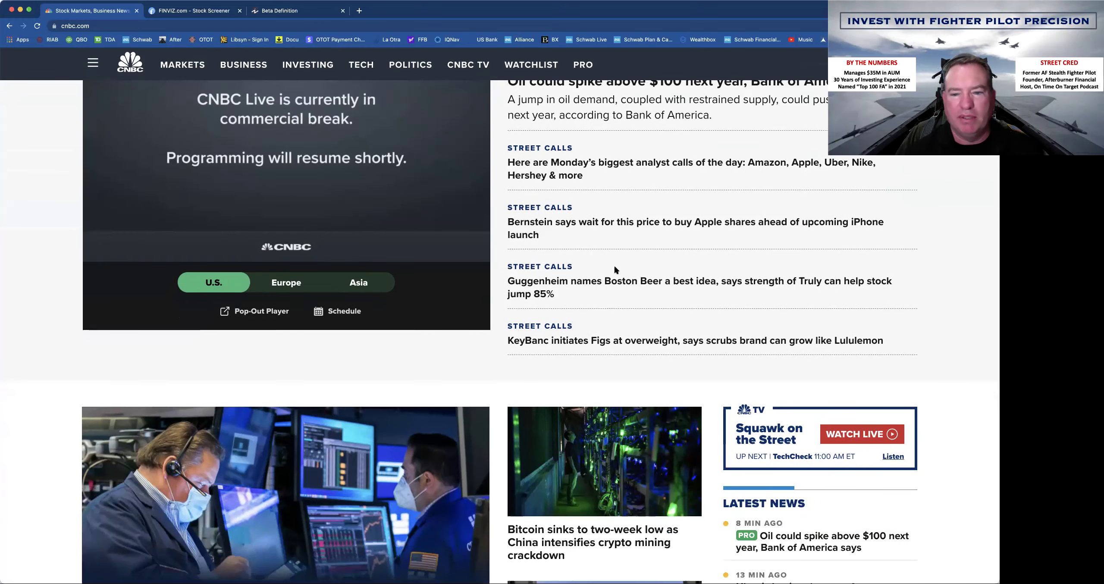
{"action": "scroll", "coordinate": [614, 270], "scroll_direction": "down", "scroll_amount": 1}
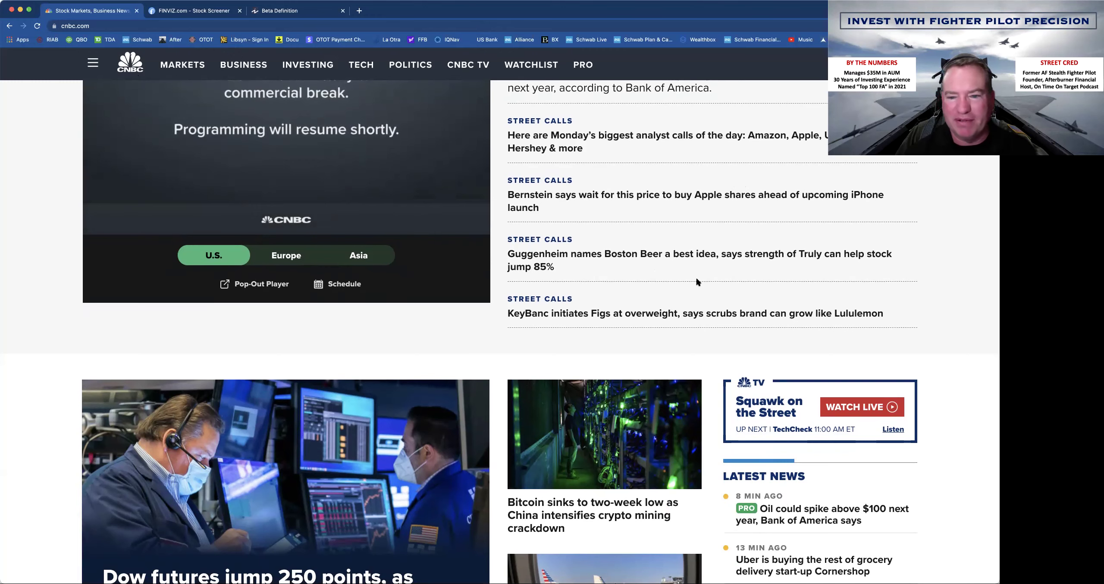
{"action": "scroll", "coordinate": [696, 281], "scroll_direction": "down", "scroll_amount": 2}
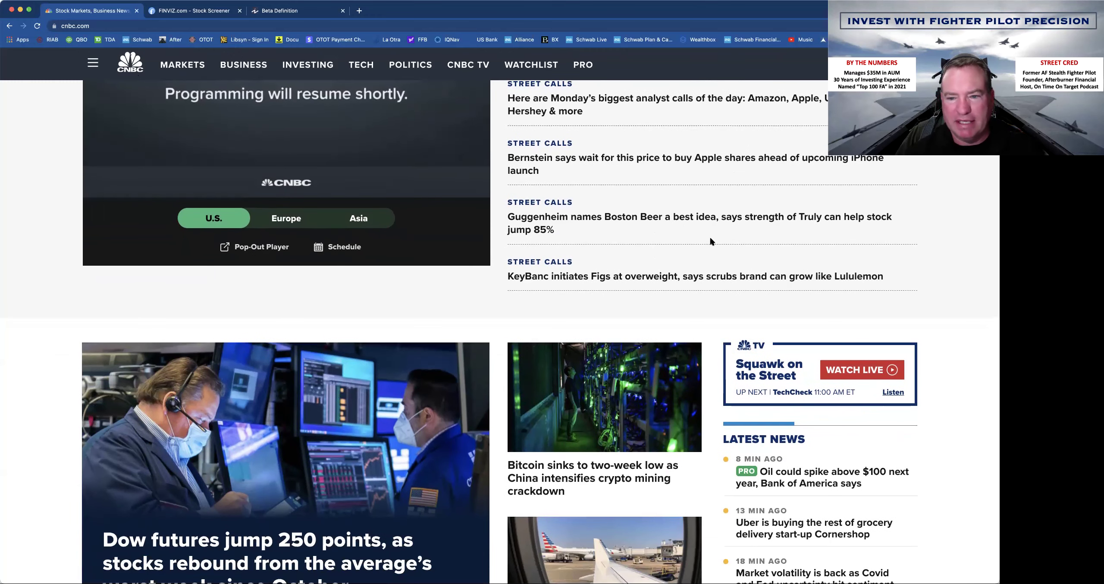
{"action": "scroll", "coordinate": [662, 281], "scroll_direction": "down", "scroll_amount": 5}
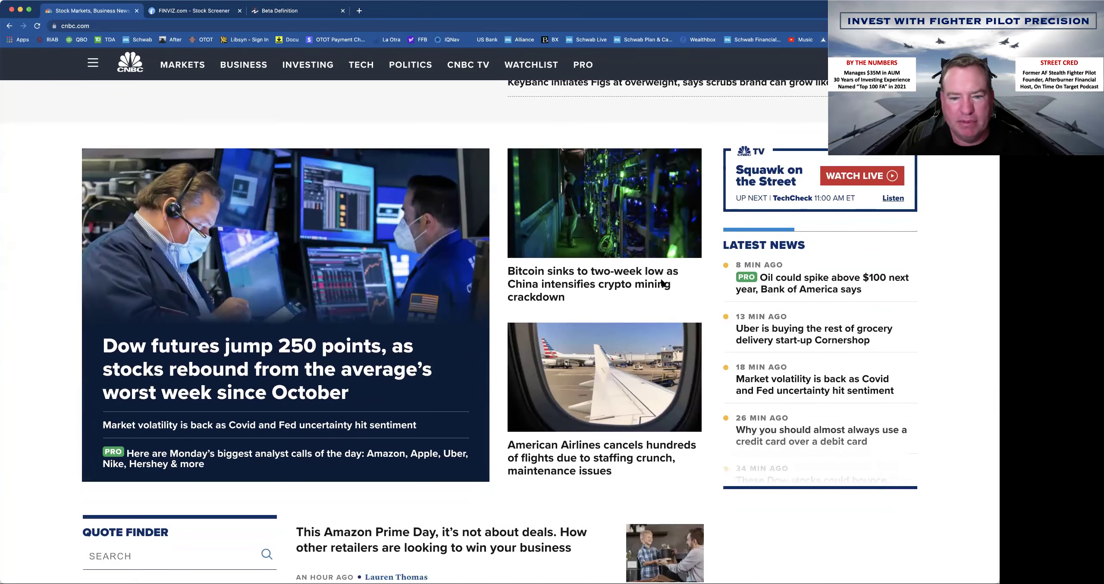
{"action": "scroll", "coordinate": [662, 282], "scroll_direction": "down", "scroll_amount": 1}
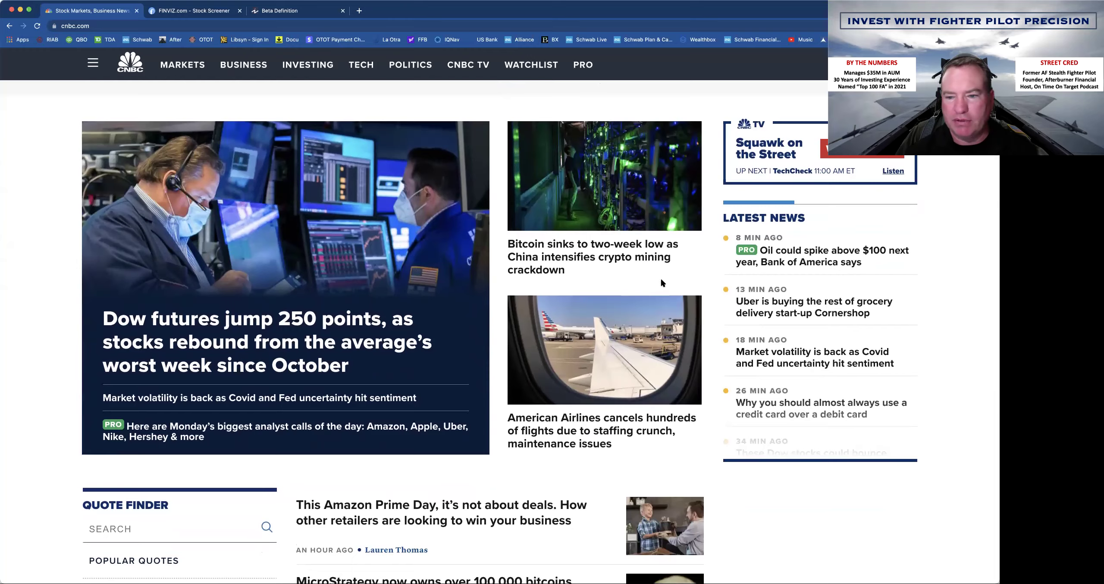
{"action": "scroll", "coordinate": [662, 283], "scroll_direction": "down", "scroll_amount": 3}
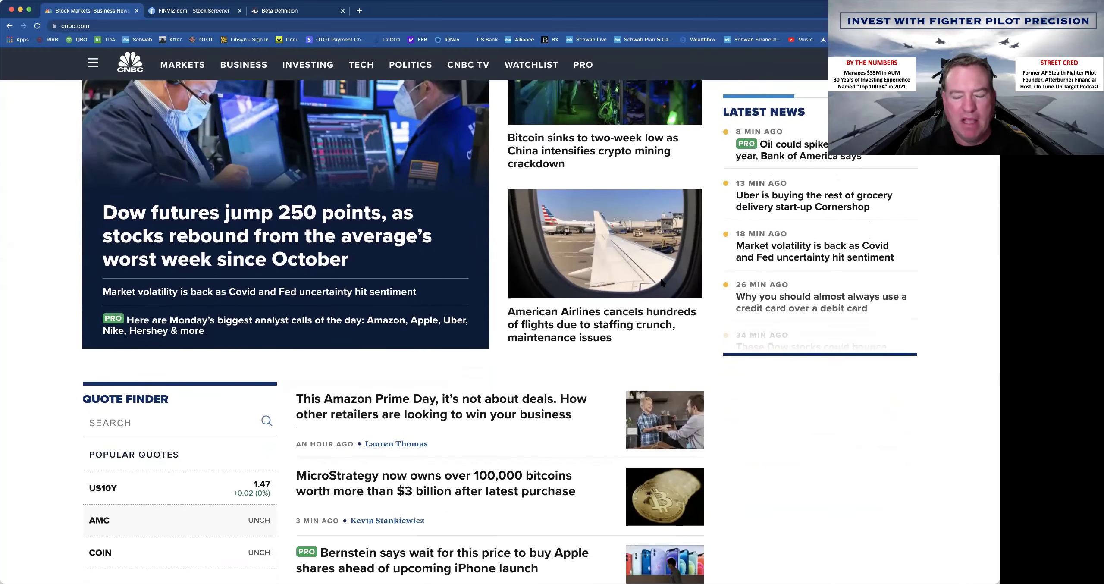
{"action": "scroll", "coordinate": [660, 281], "scroll_direction": "down", "scroll_amount": 2}
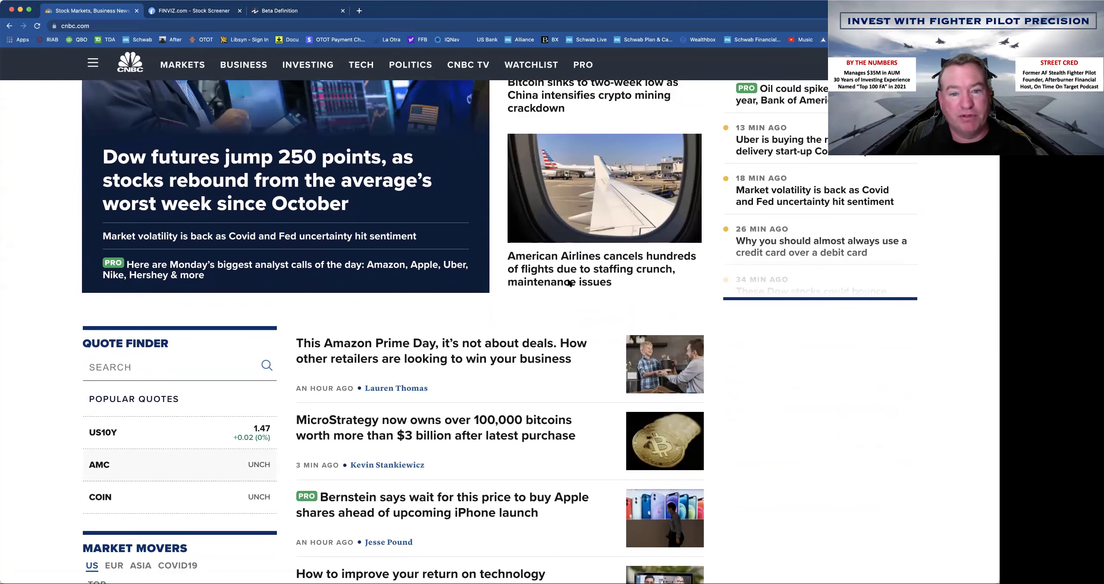
- Read through the story list beside the market movers, from the MicroStrategy bitcoin purchase to the GM fuel-cell headline
{"action": "scroll", "coordinate": [570, 283], "scroll_direction": "down", "scroll_amount": 3}
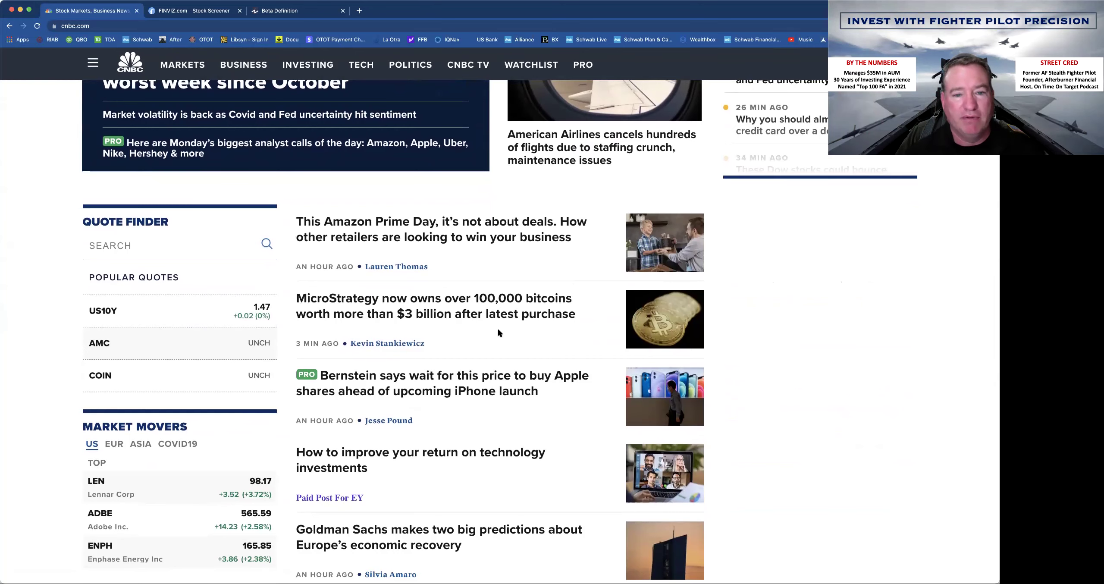
{"action": "scroll", "coordinate": [499, 332], "scroll_direction": "down", "scroll_amount": 2}
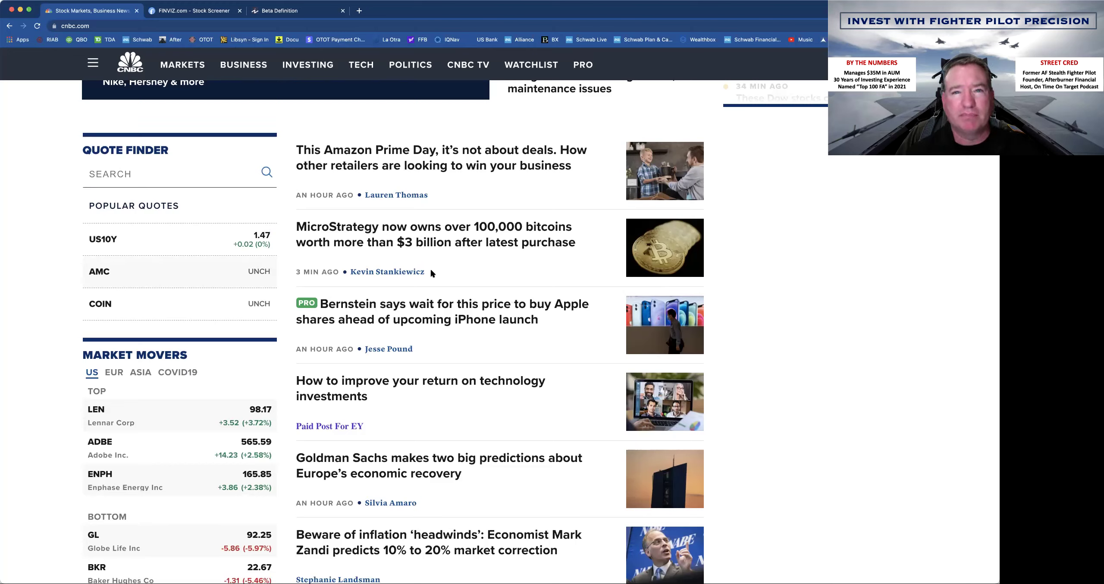
{"action": "scroll", "coordinate": [476, 343], "scroll_direction": "down", "scroll_amount": 3}
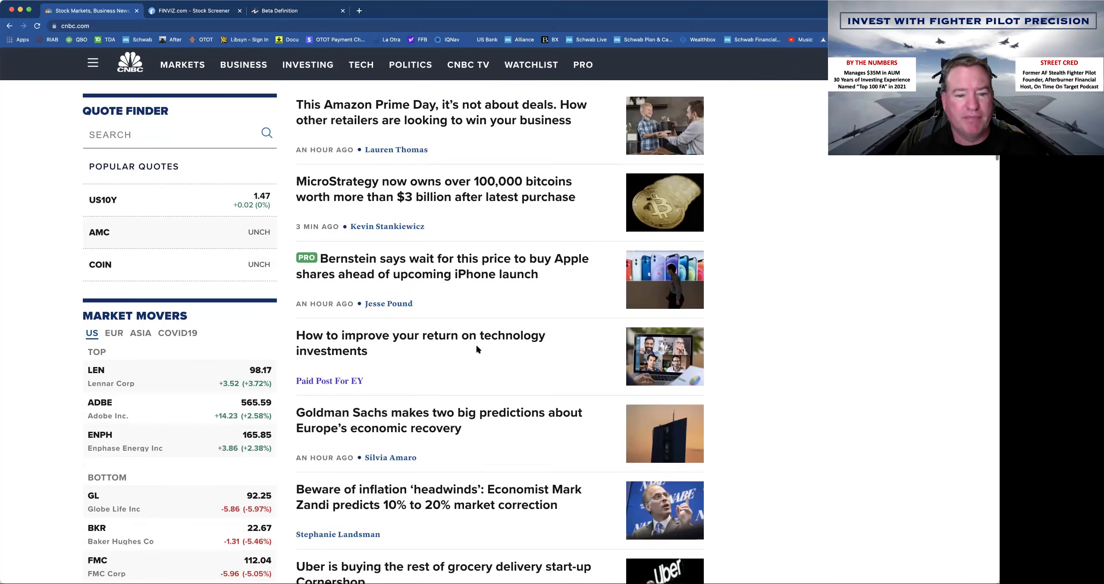
{"action": "scroll", "coordinate": [477, 349], "scroll_direction": "down", "scroll_amount": 1}
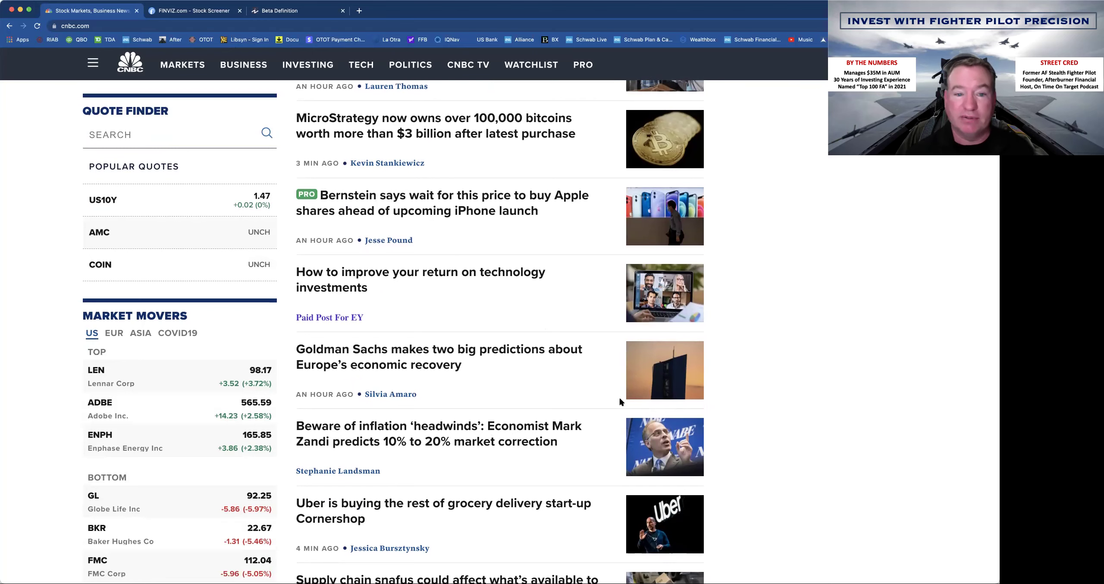
{"action": "scroll", "coordinate": [514, 394], "scroll_direction": "down", "scroll_amount": 2}
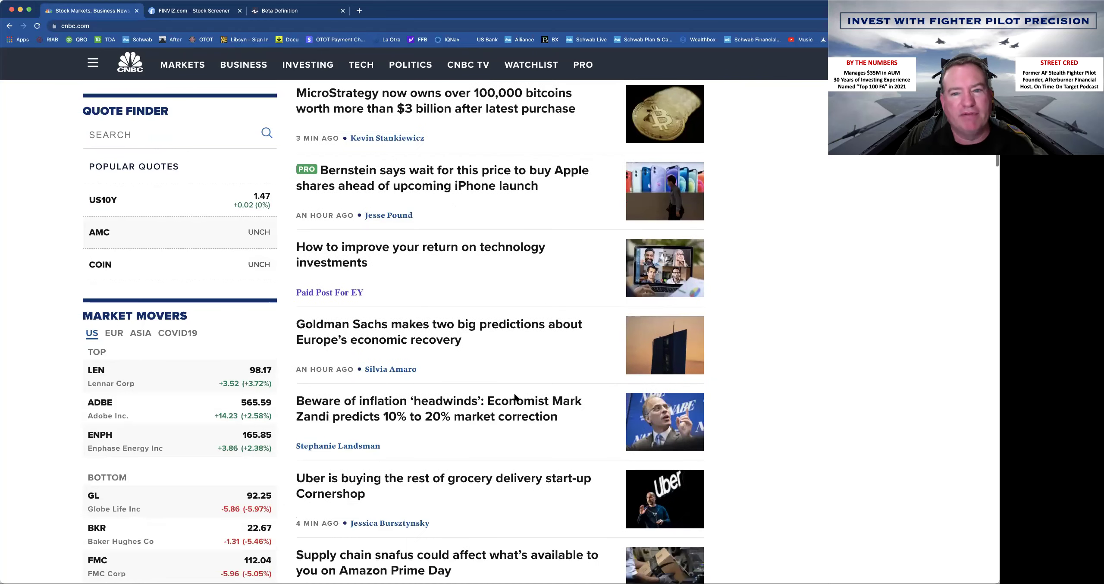
{"action": "scroll", "coordinate": [515, 396], "scroll_direction": "down", "scroll_amount": 2}
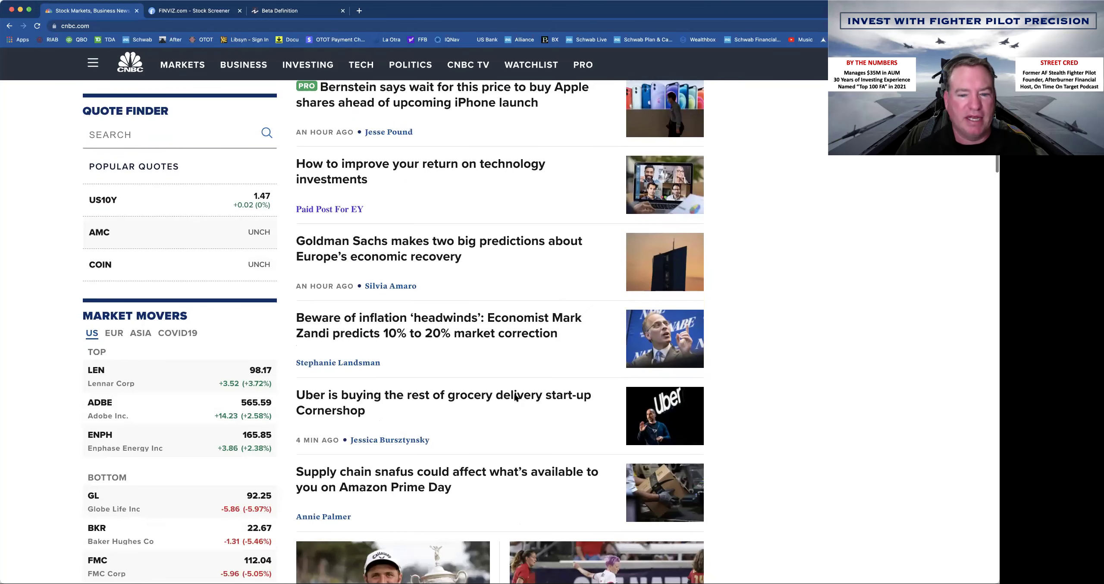
{"action": "scroll", "coordinate": [515, 396], "scroll_direction": "down", "scroll_amount": 1}
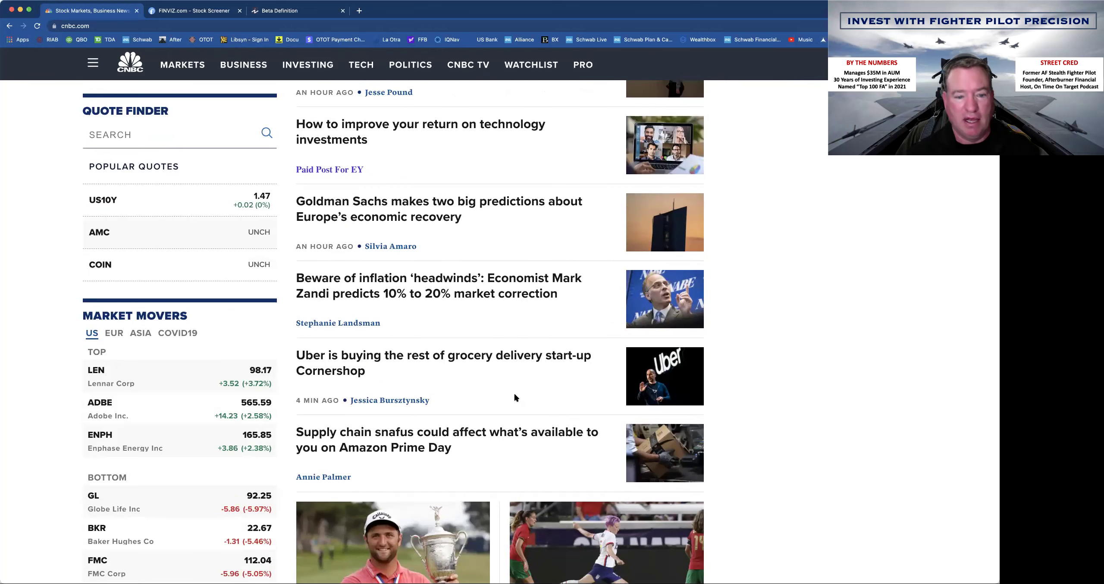
{"action": "scroll", "coordinate": [515, 397], "scroll_direction": "down", "scroll_amount": 3}
{"action": "scroll", "coordinate": [515, 396], "scroll_direction": "down", "scroll_amount": 5}
{"action": "scroll", "coordinate": [516, 397], "scroll_direction": "down", "scroll_amount": 2}
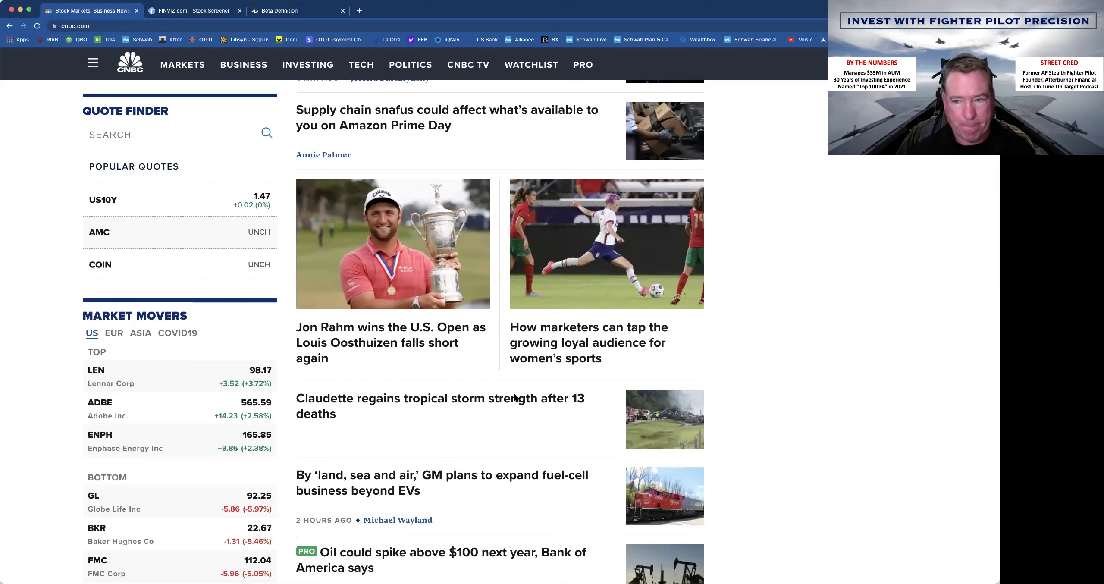
{"action": "scroll", "coordinate": [515, 397], "scroll_direction": "down", "scroll_amount": 3}
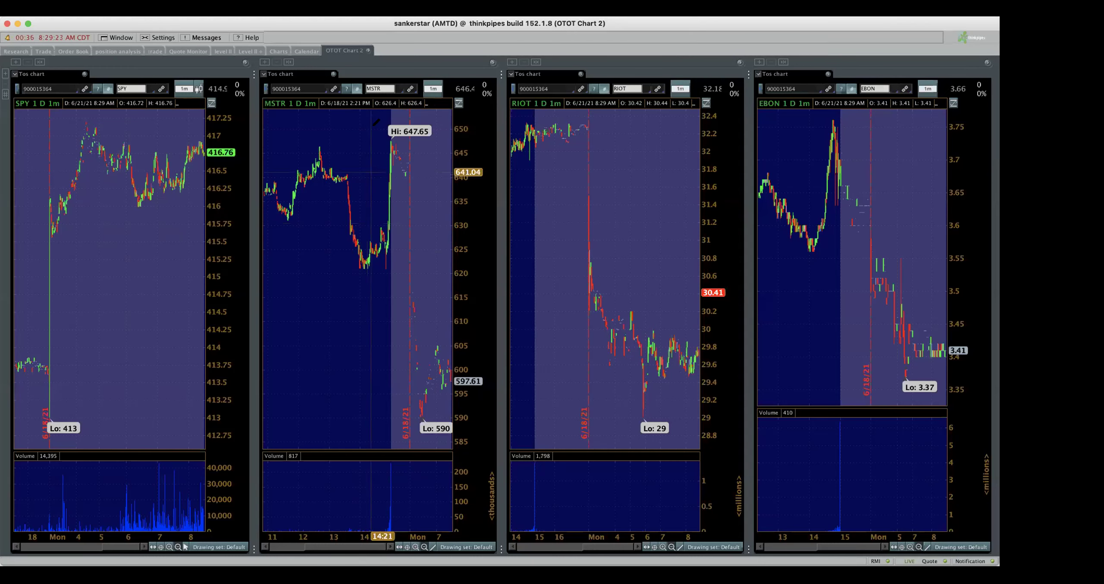
- Load GLBS and then WISH in place of MSTR on the second one-minute chart
{"action": "left_click", "coordinate": [386, 89]}
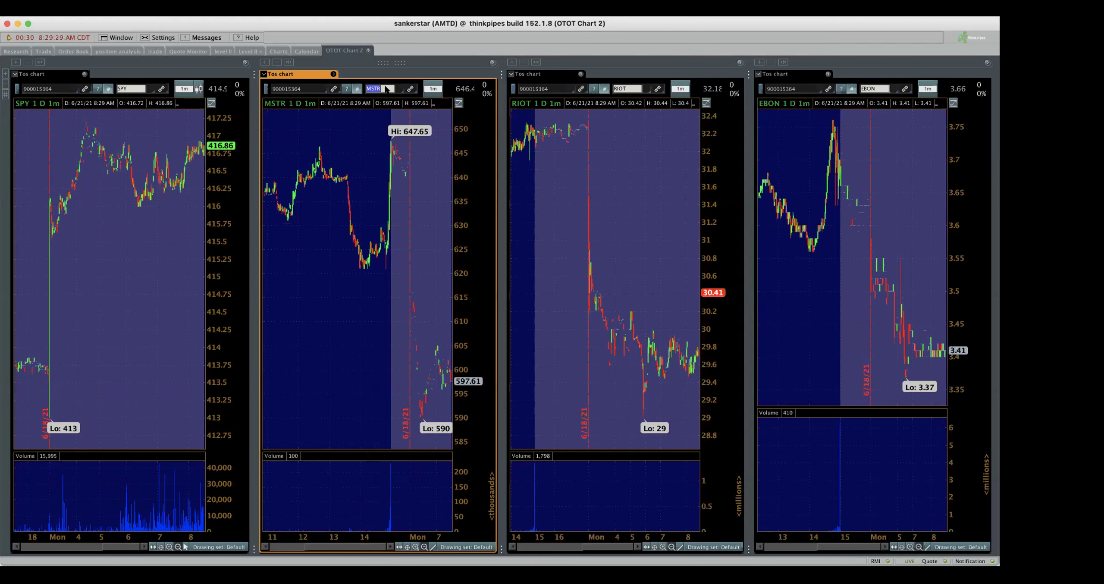
{"action": "type", "text": "WISH"}
{"action": "key", "text": "Return"}
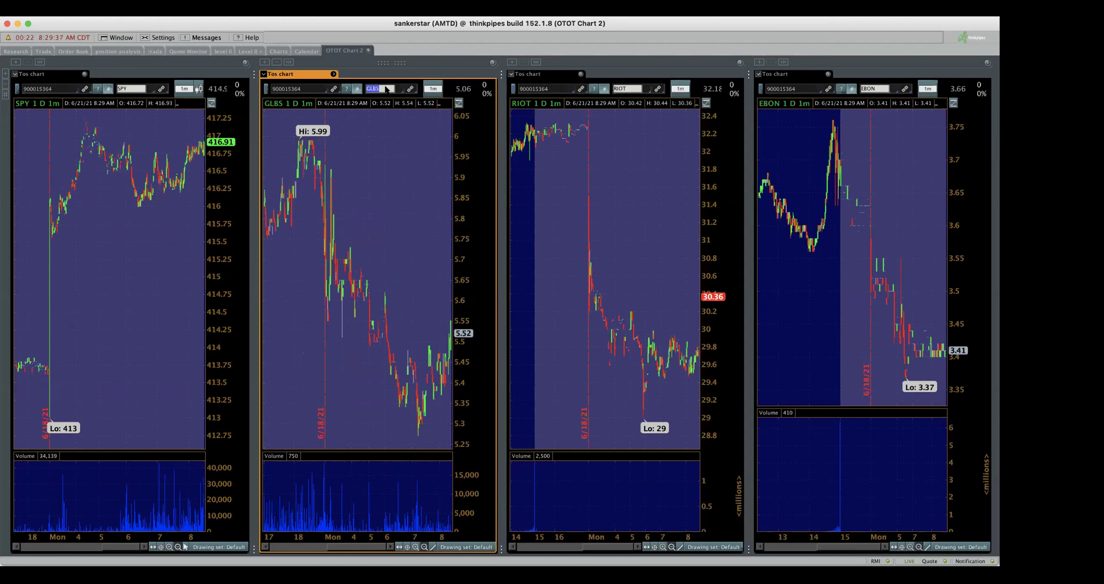
{"action": "type", "text": "H"}
{"action": "key", "text": "Return"}
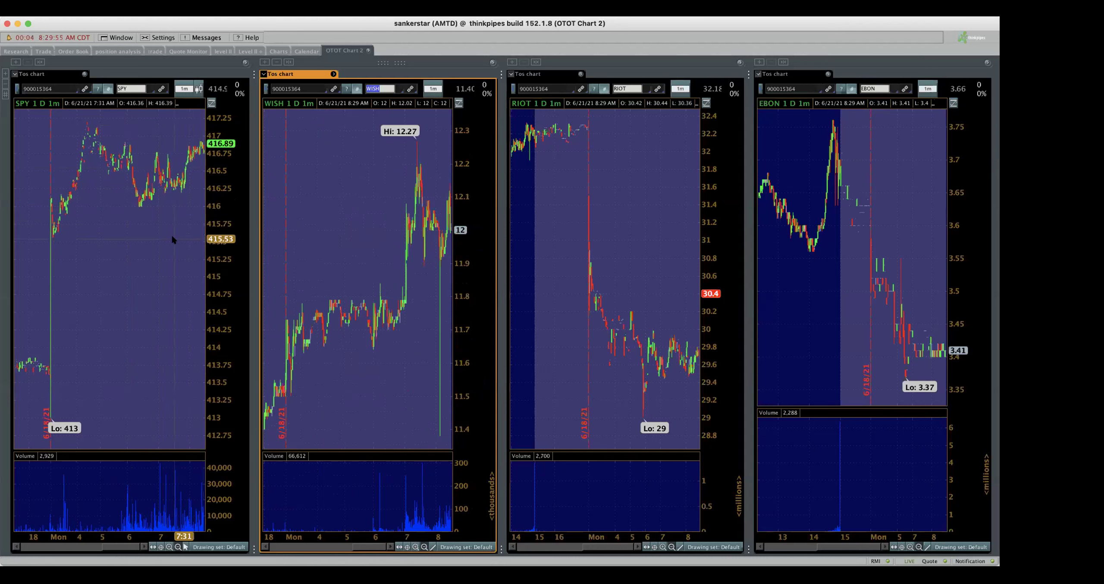
- Examine the latest one-minute candles up to the 8:30 open on the SPY, WISH and EBON charts
{"action": "left_click_drag", "start_coordinate": [171, 233], "coordinate": [250, 240]}
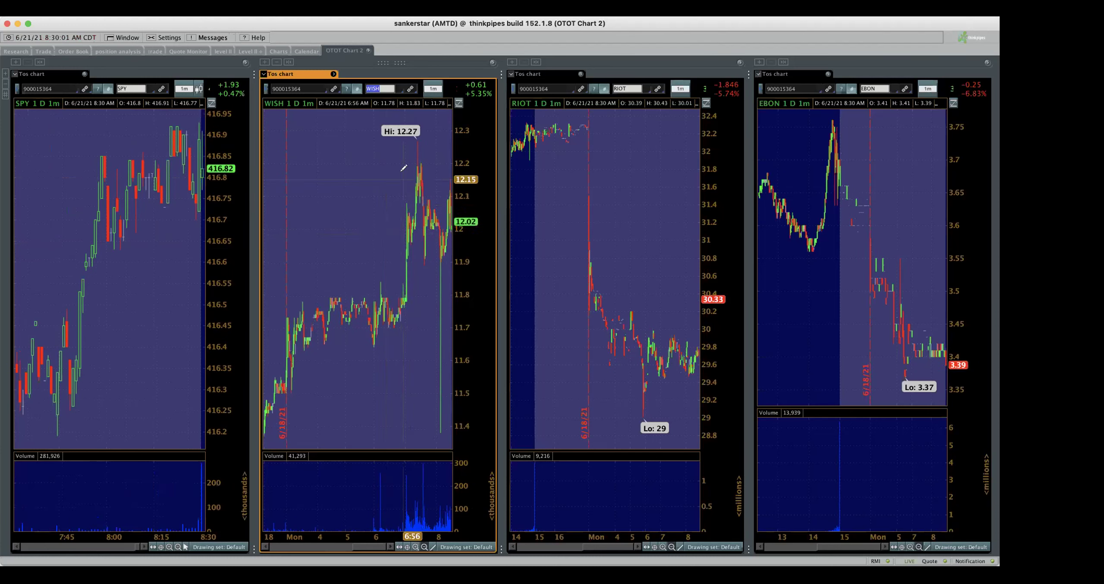
{"action": "left_click_drag", "start_coordinate": [416, 169], "coordinate": [467, 159]}
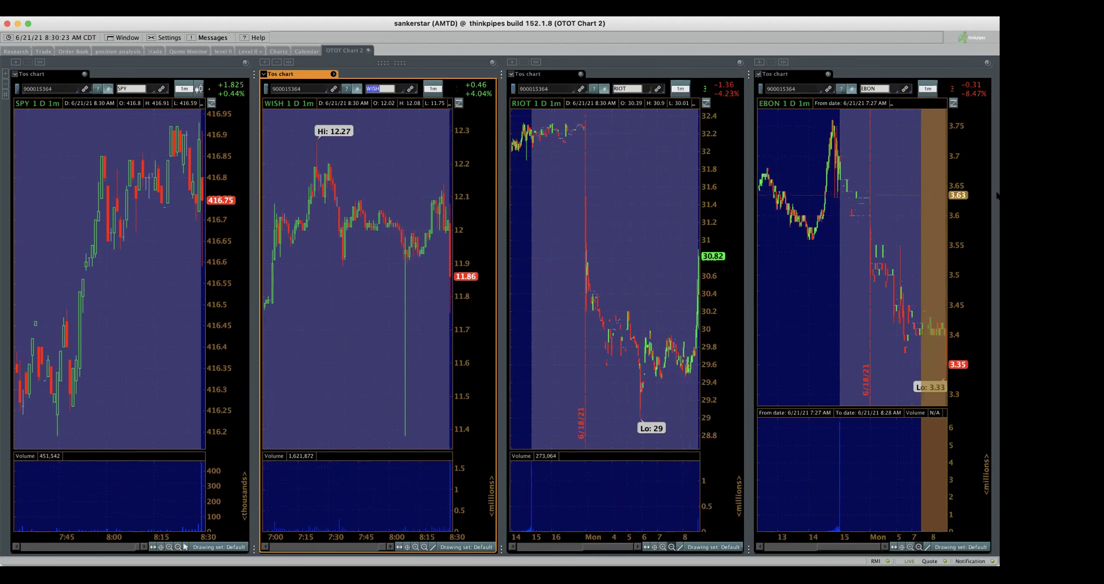
{"action": "scroll", "coordinate": [919, 182], "scroll_direction": "up", "scroll_amount": 3}
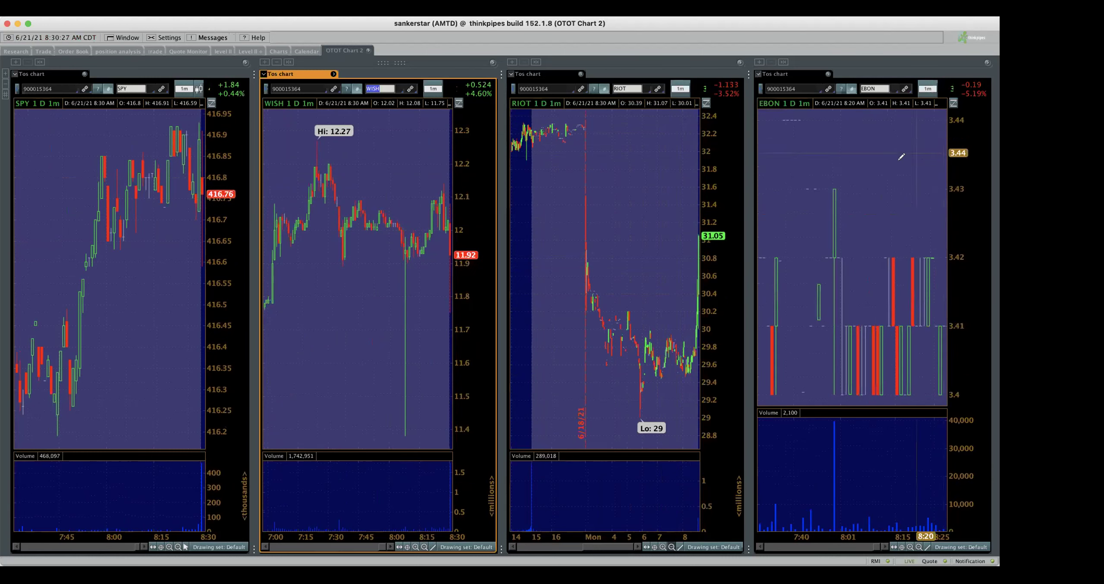
{"action": "scroll", "coordinate": [889, 165], "scroll_direction": "up", "scroll_amount": 5}
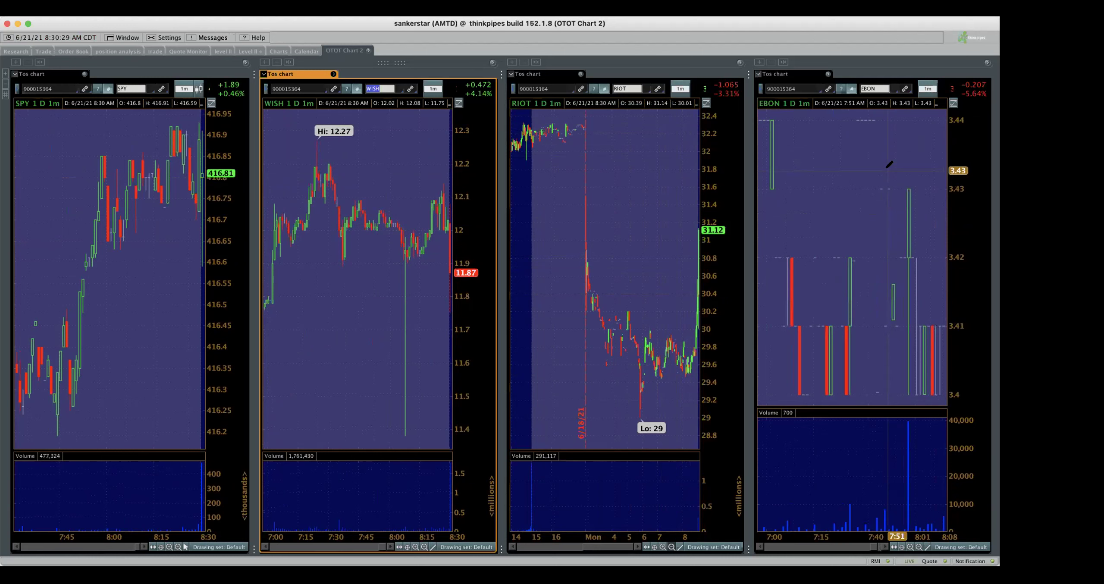
{"action": "scroll", "coordinate": [882, 160], "scroll_direction": "down", "scroll_amount": 5}
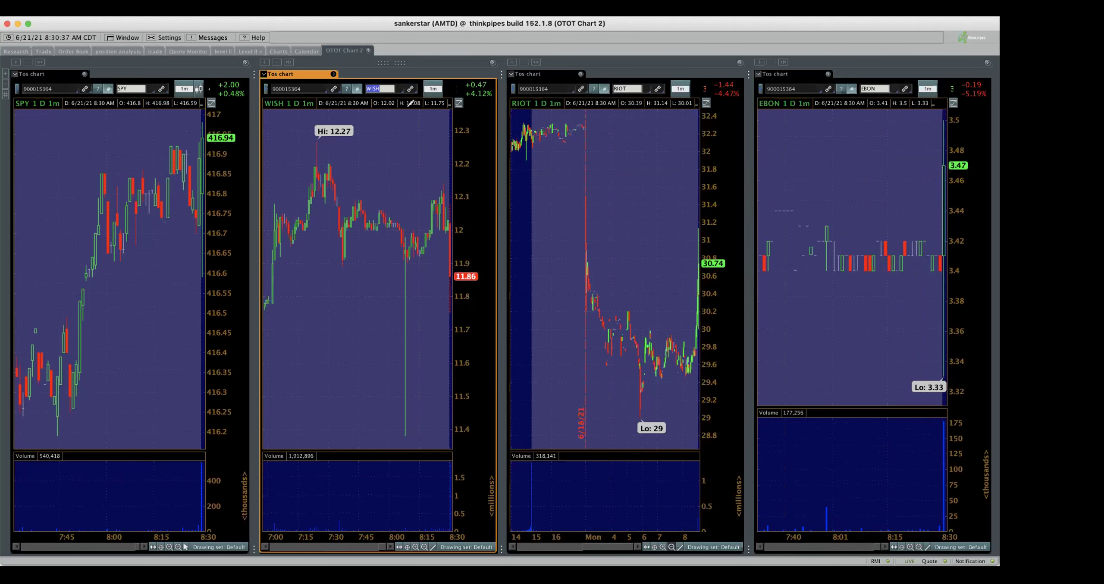
- Load AYTU in place of WISH and MSTR in place of EBON on the one-minute charts
{"action": "left_click", "coordinate": [386, 89]}
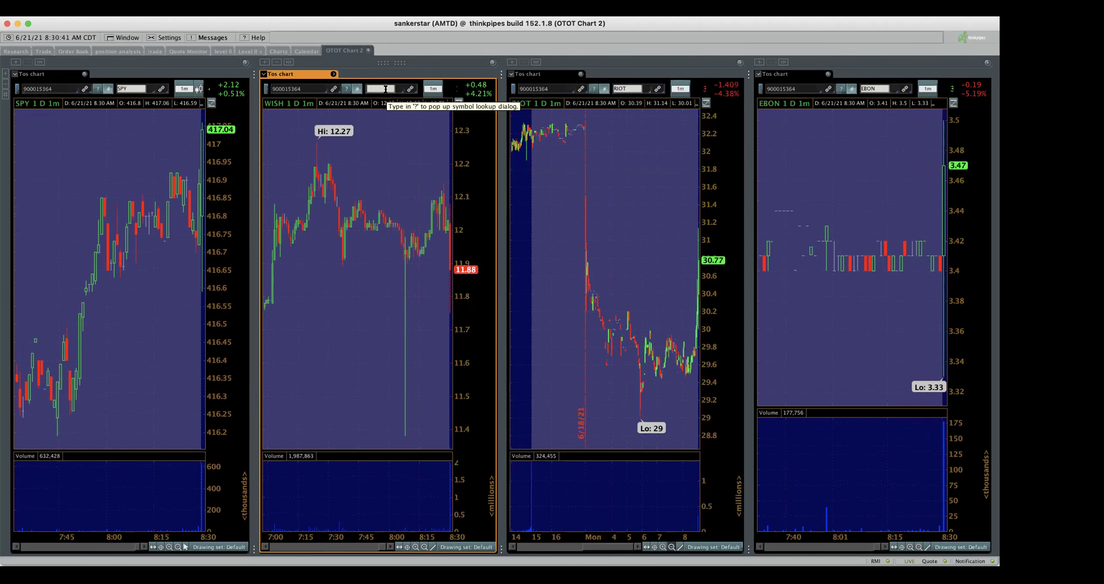
{"action": "left_click", "coordinate": [385, 89]}
{"action": "type", "text": "A"}
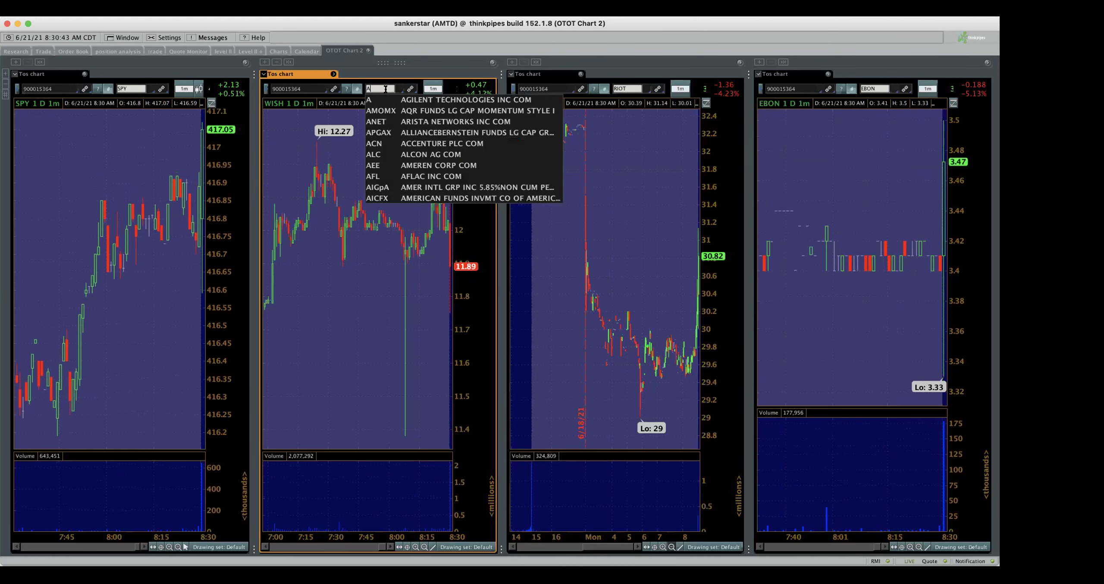
{"action": "type", "text": "YTU"}
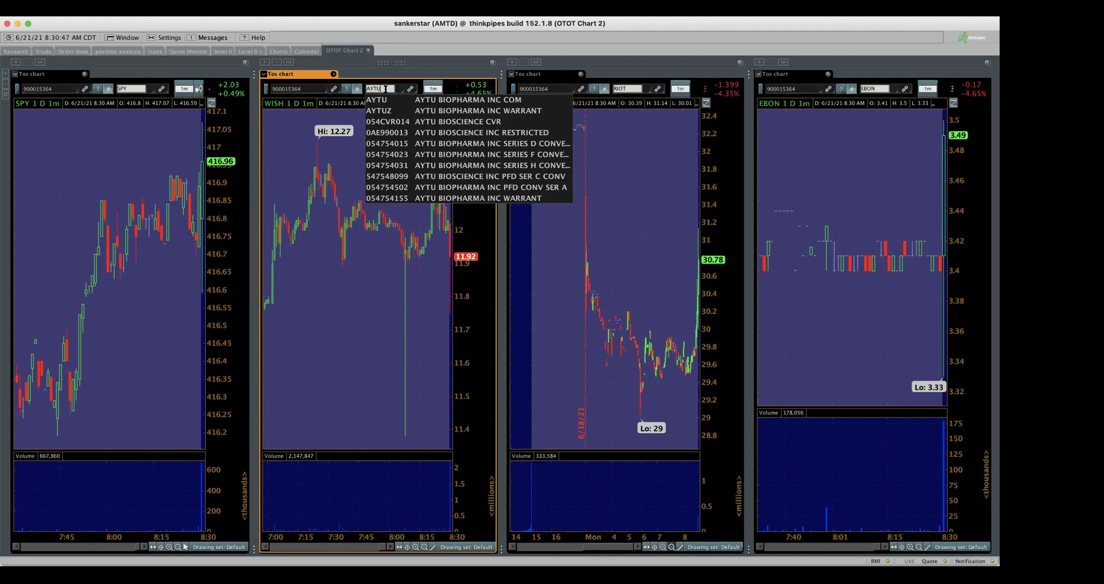
{"action": "key", "text": "Return"}
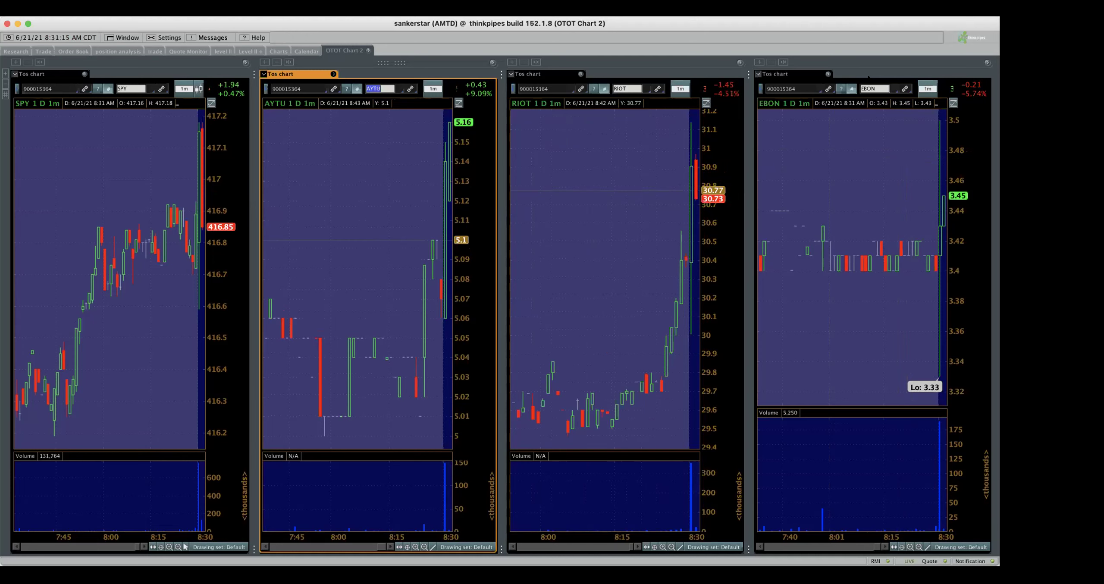
{"action": "left_click", "coordinate": [879, 88]}
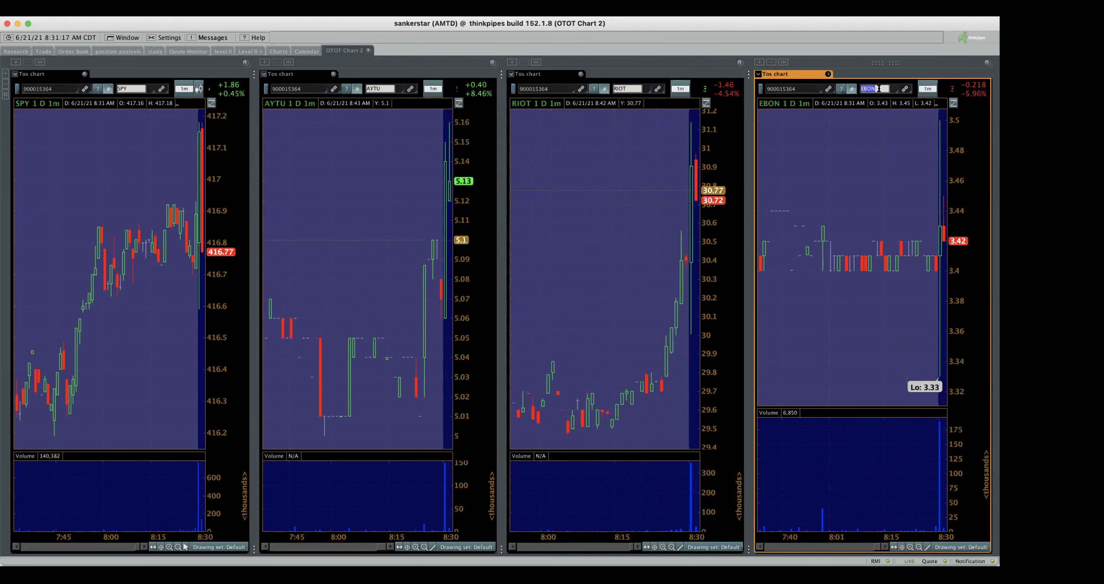
{"action": "type", "text": "MSTR"}
{"action": "key", "text": "Return"}
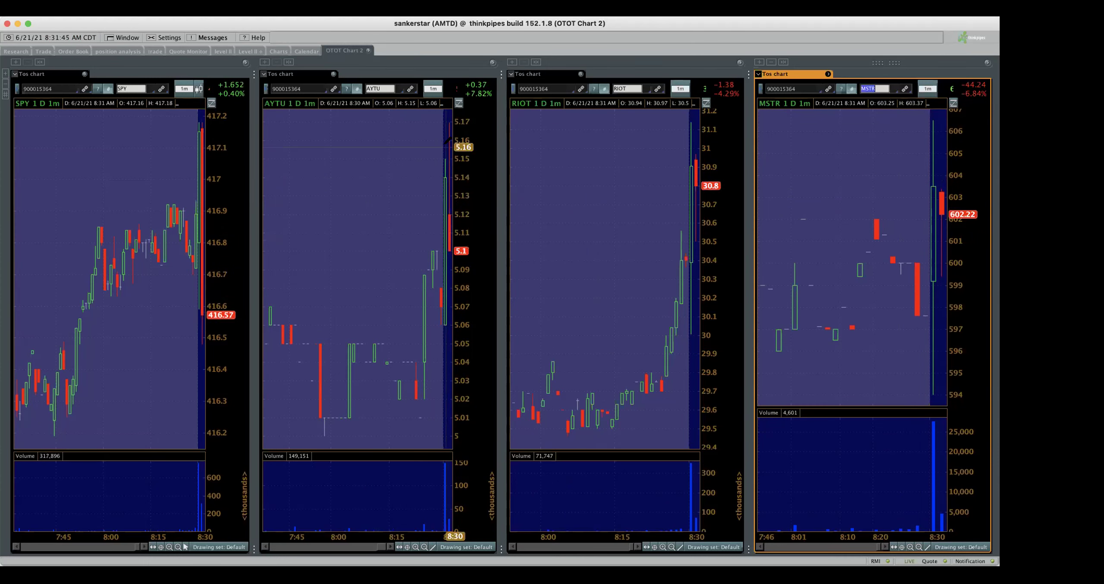
- Load LKCO in place of AYTU and GLBS in place of MSTR on the one-minute charts
{"action": "left_click", "coordinate": [399, 105]}
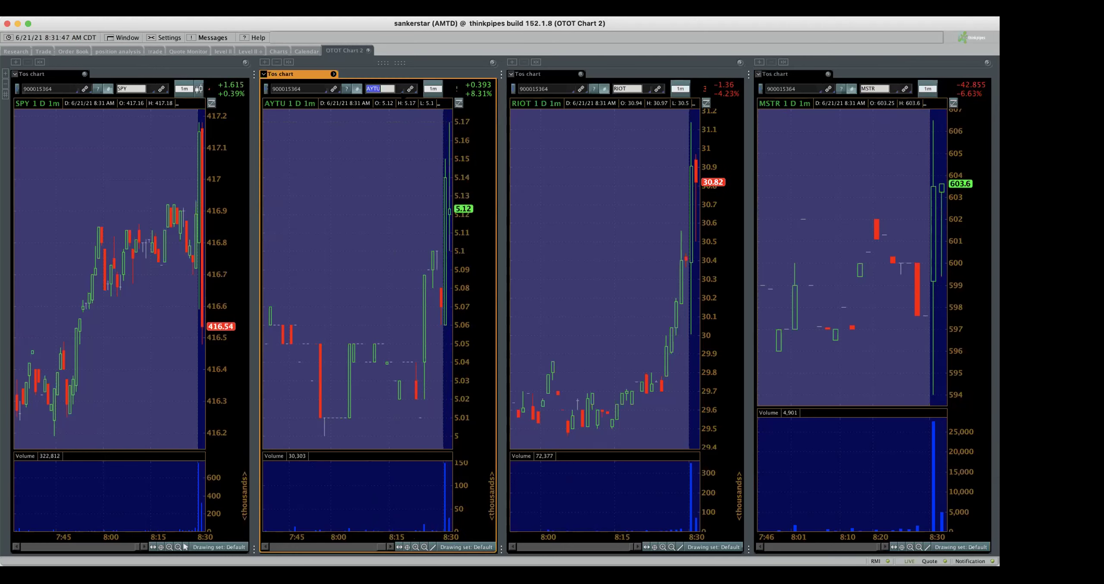
{"action": "type", "text": "LKCO"}
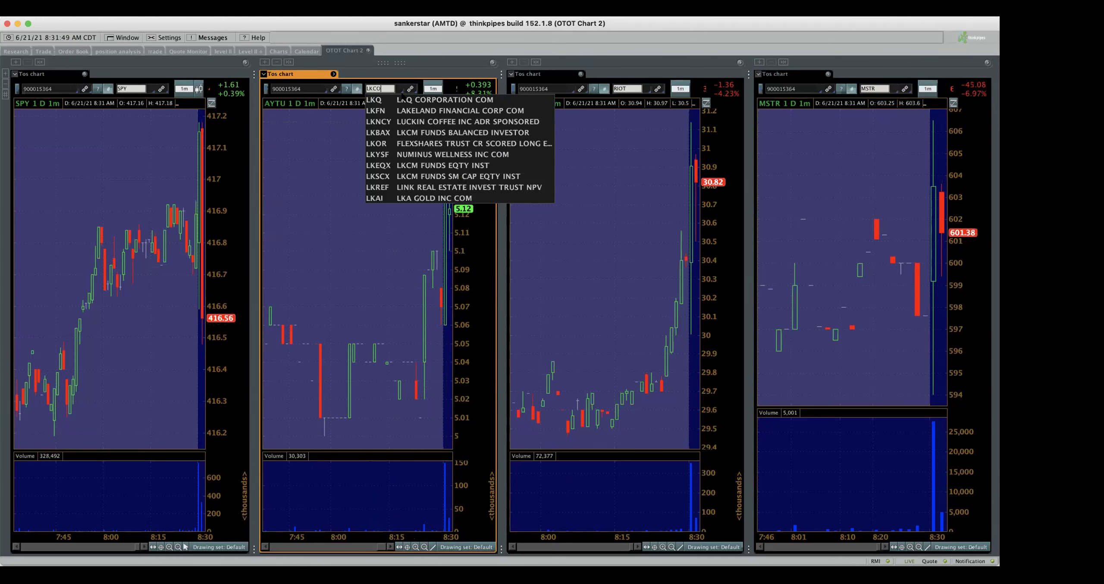
{"action": "key", "text": "Return"}
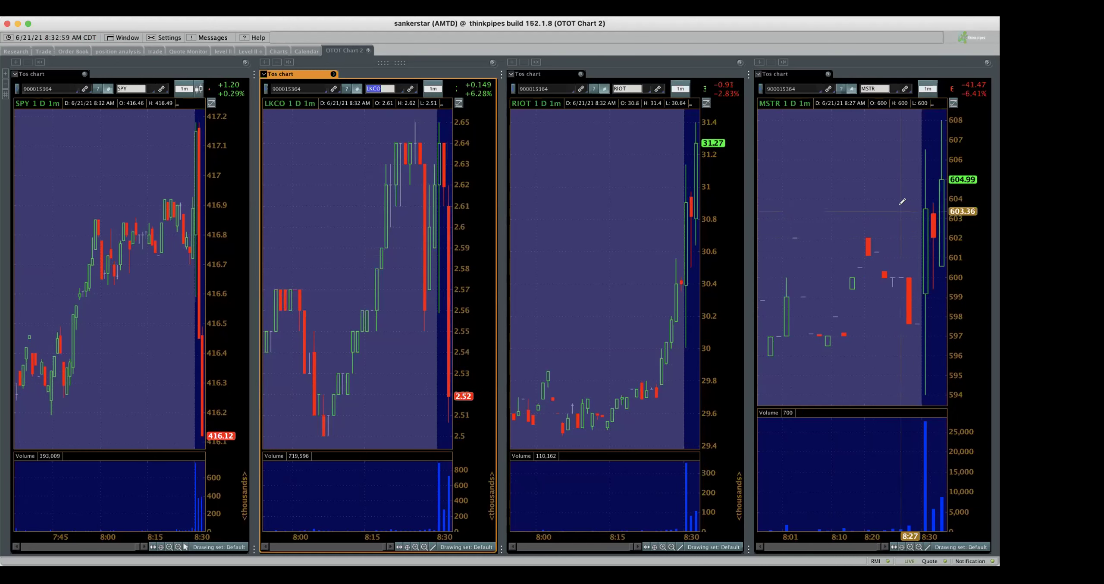
{"action": "left_click", "coordinate": [880, 89]}
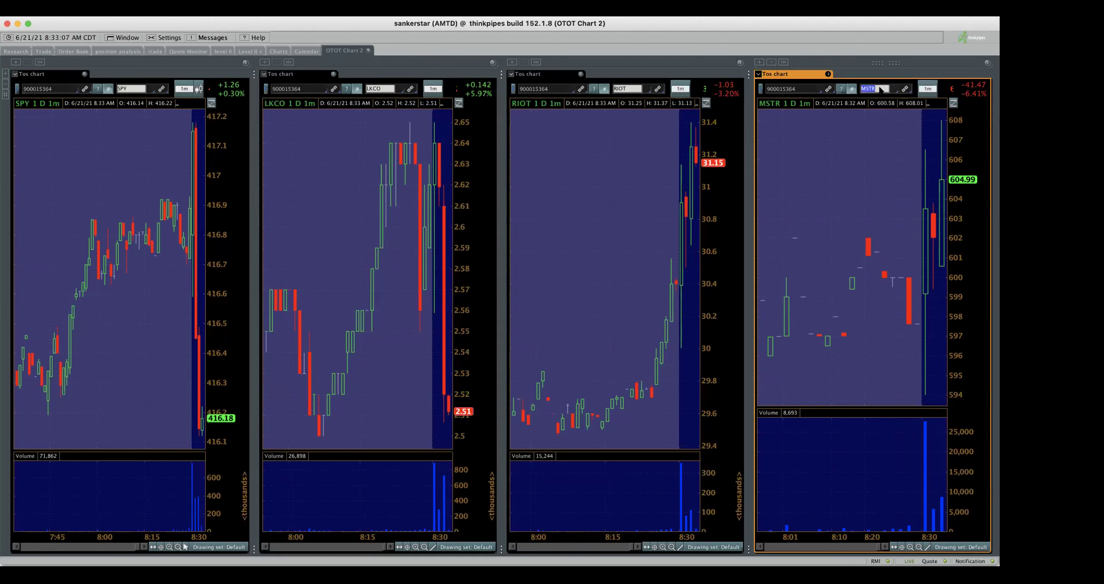
{"action": "type", "text": "GLBS"}
{"action": "key", "text": "Return"}
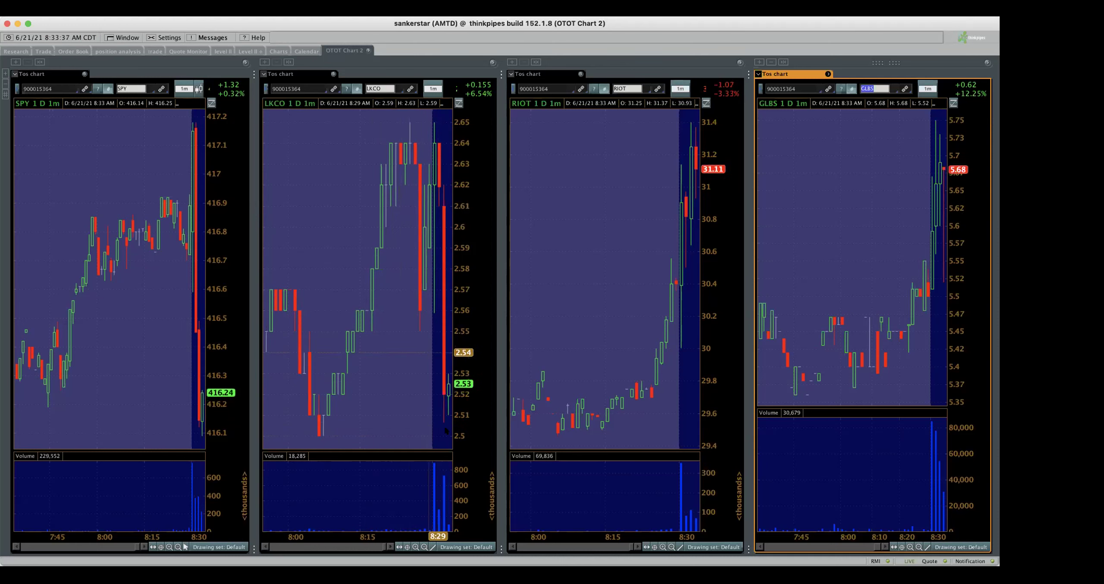
- Draw five short horizontal lines on the LKCO chart at about 2.50, 2.54, 2.58, 2.62 and just above 2.65
{"action": "left_click_drag", "start_coordinate": [437, 437], "coordinate": [409, 436]}
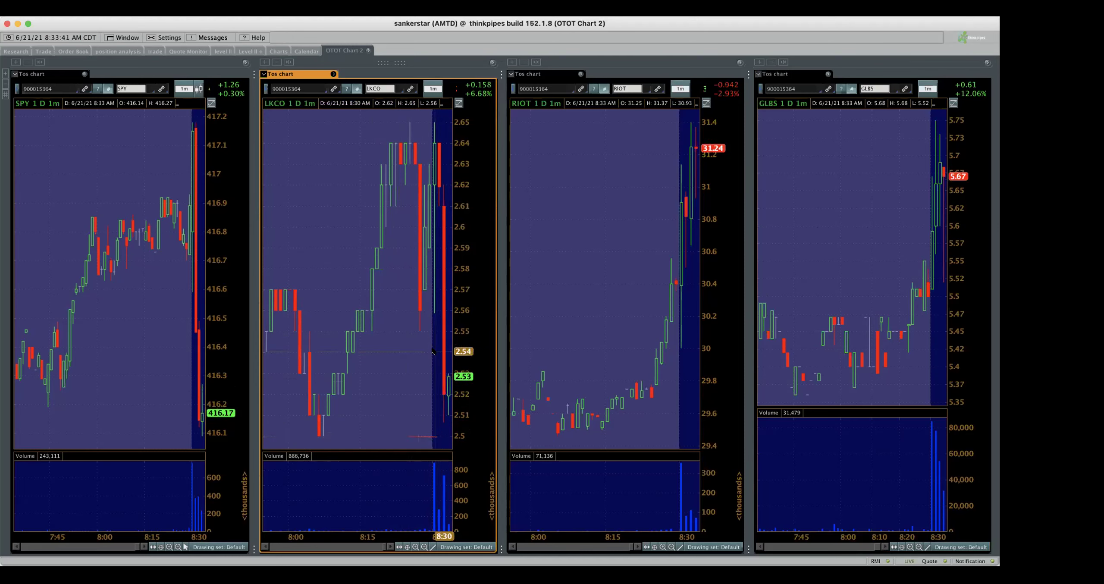
{"action": "left_click_drag", "start_coordinate": [432, 351], "coordinate": [398, 351]}
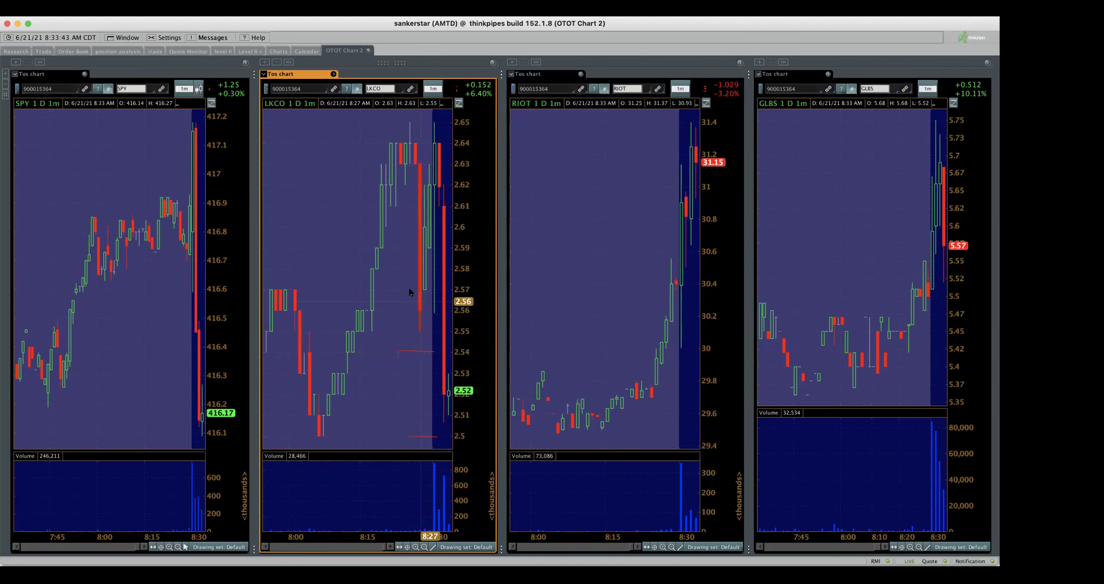
{"action": "left_click_drag", "start_coordinate": [390, 268], "coordinate": [406, 268]}
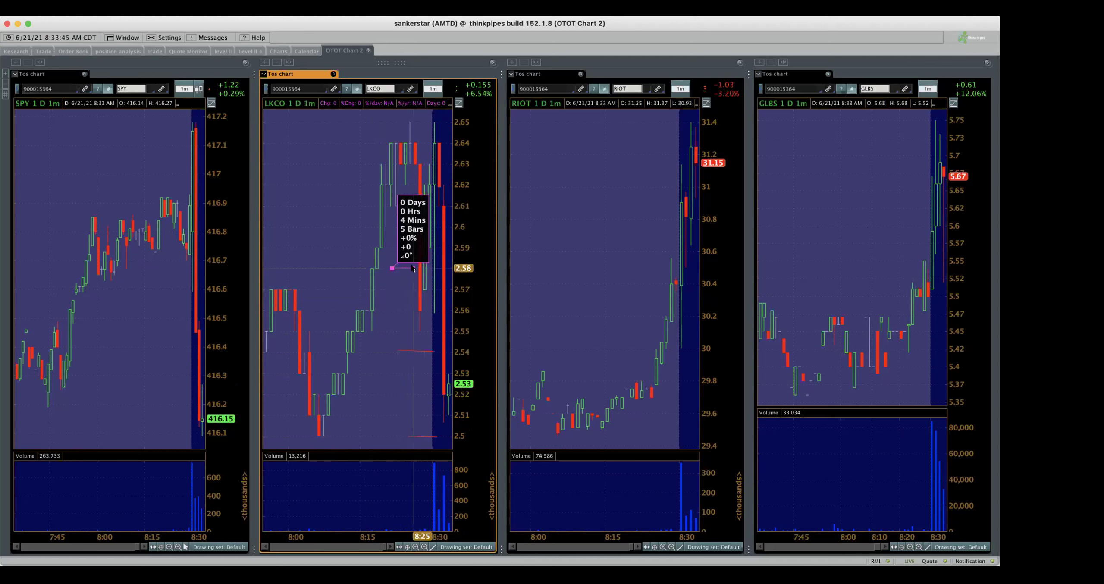
{"action": "left_click", "coordinate": [412, 268]}
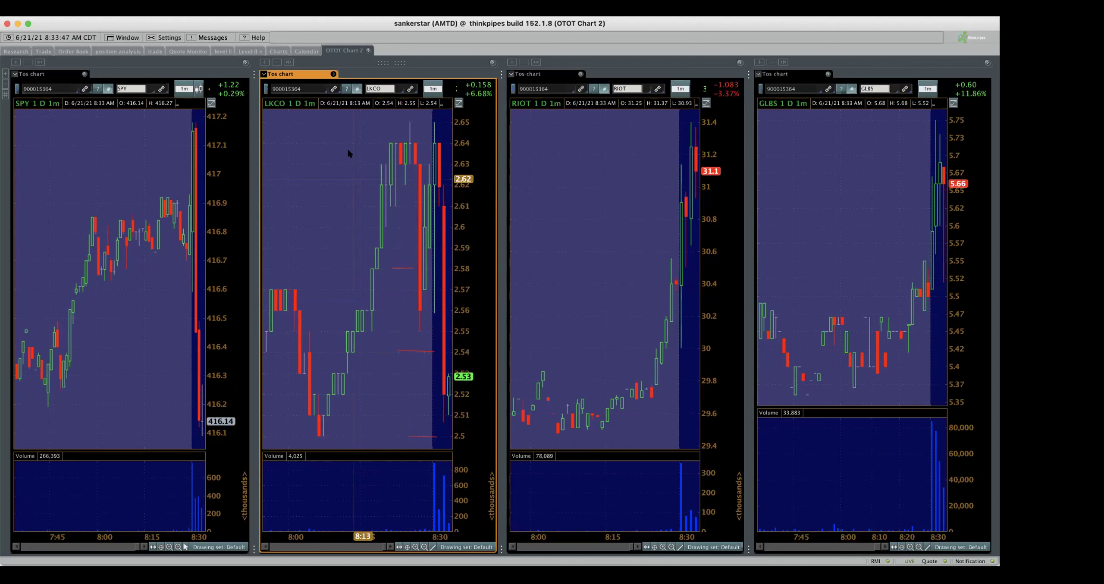
{"action": "left_click", "coordinate": [357, 181]}
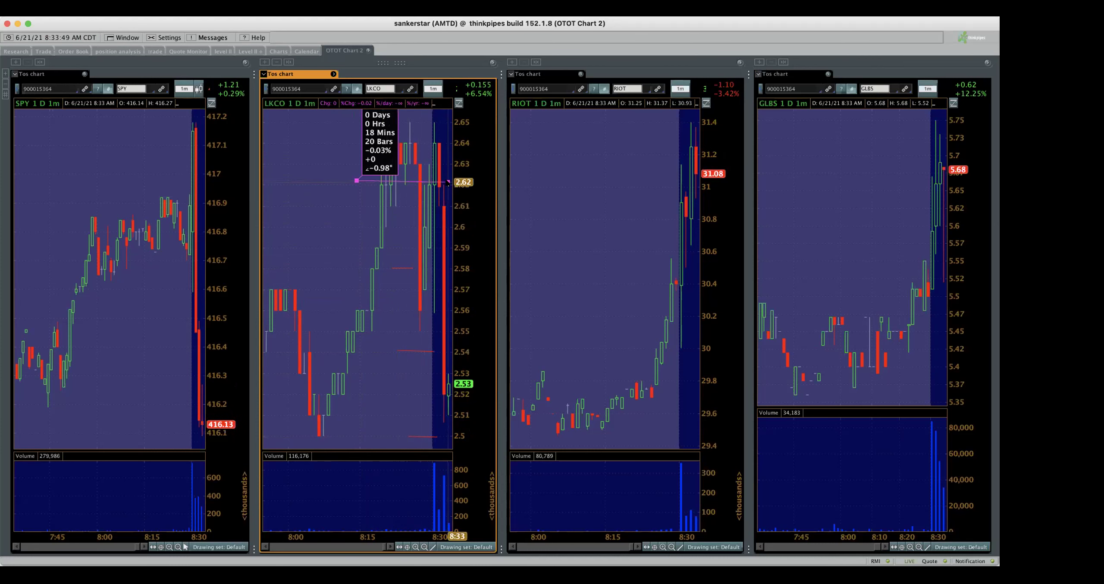
{"action": "left_click", "coordinate": [449, 183]}
{"action": "left_click", "coordinate": [365, 113]}
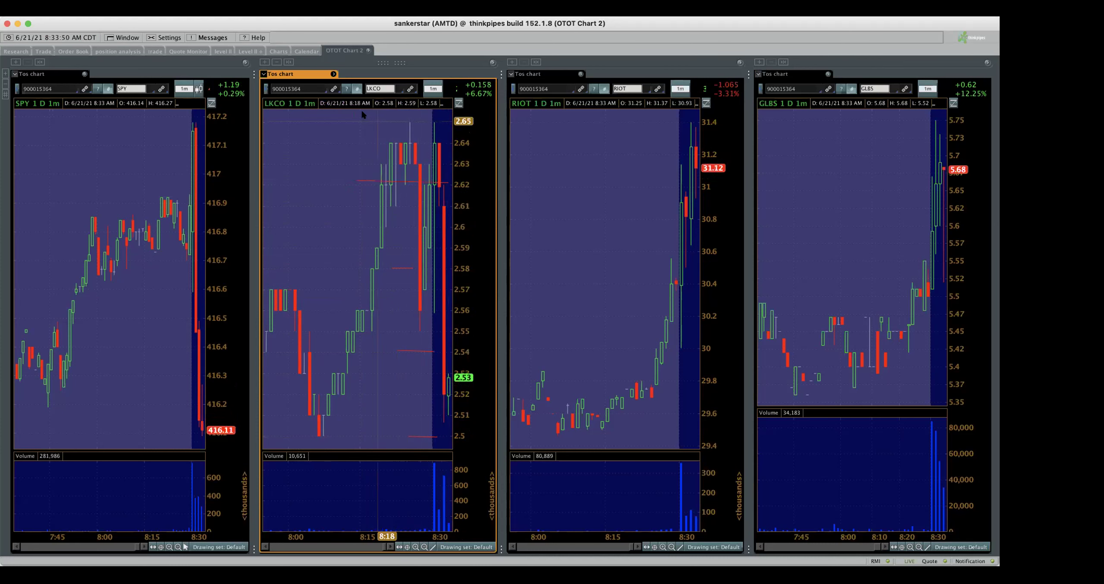
{"action": "left_click", "coordinate": [446, 113]}
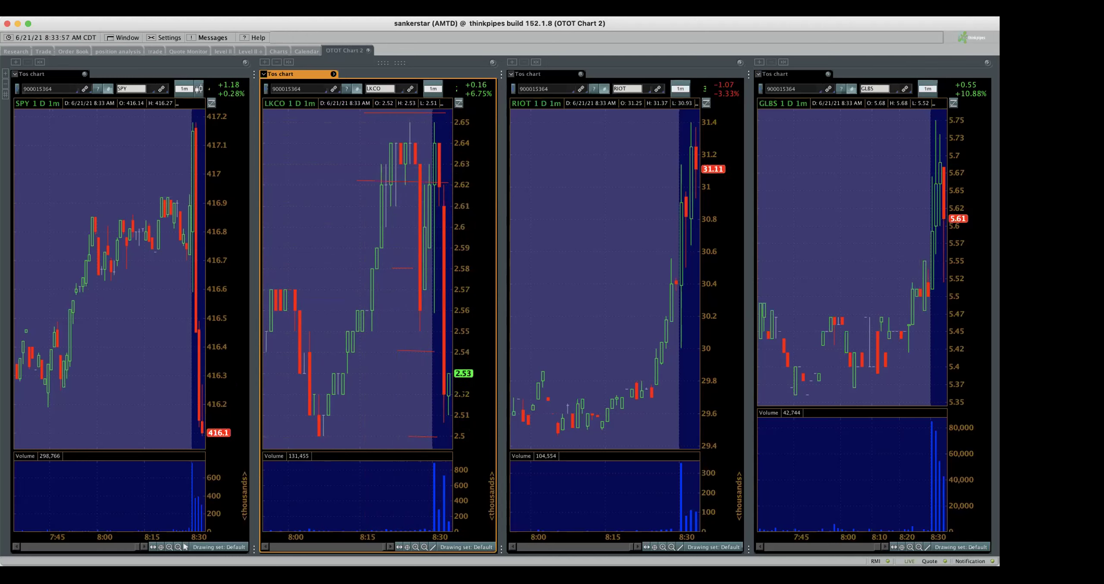
- Draw an upward arrow on the LKCO chart between the 2.50 and 2.54 lines
{"action": "left_click", "coordinate": [425, 360]}
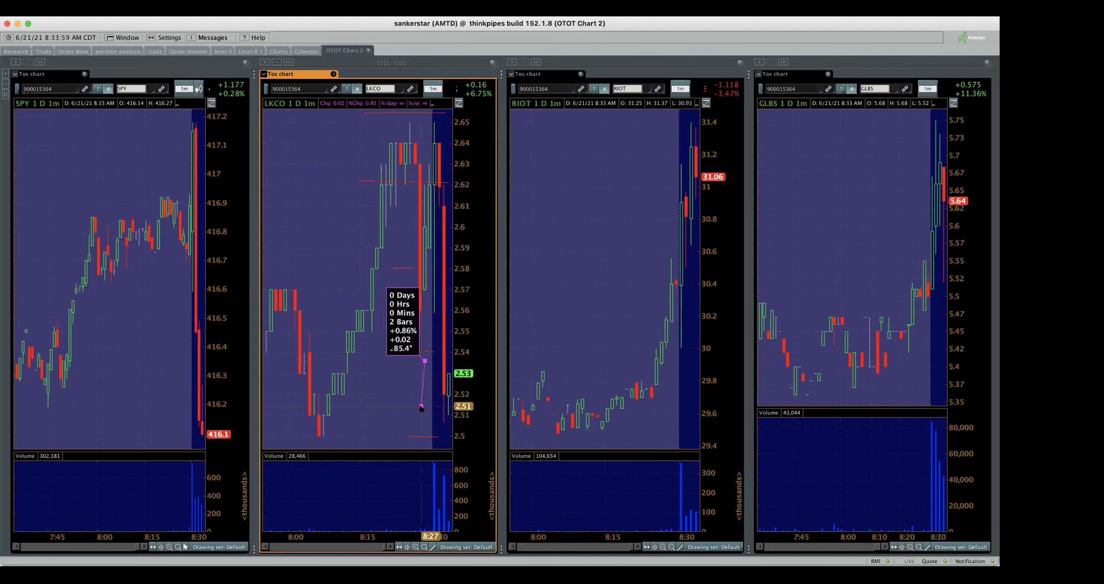
{"action": "left_click_drag", "start_coordinate": [421, 408], "coordinate": [420, 407]}
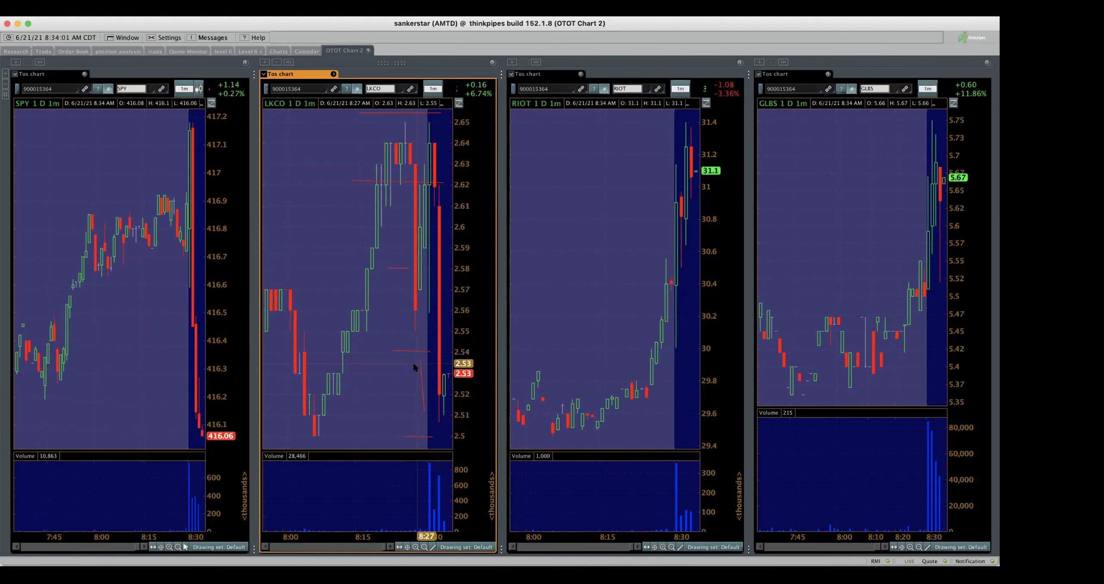
{"action": "left_click_drag", "start_coordinate": [413, 365], "coordinate": [427, 372]}
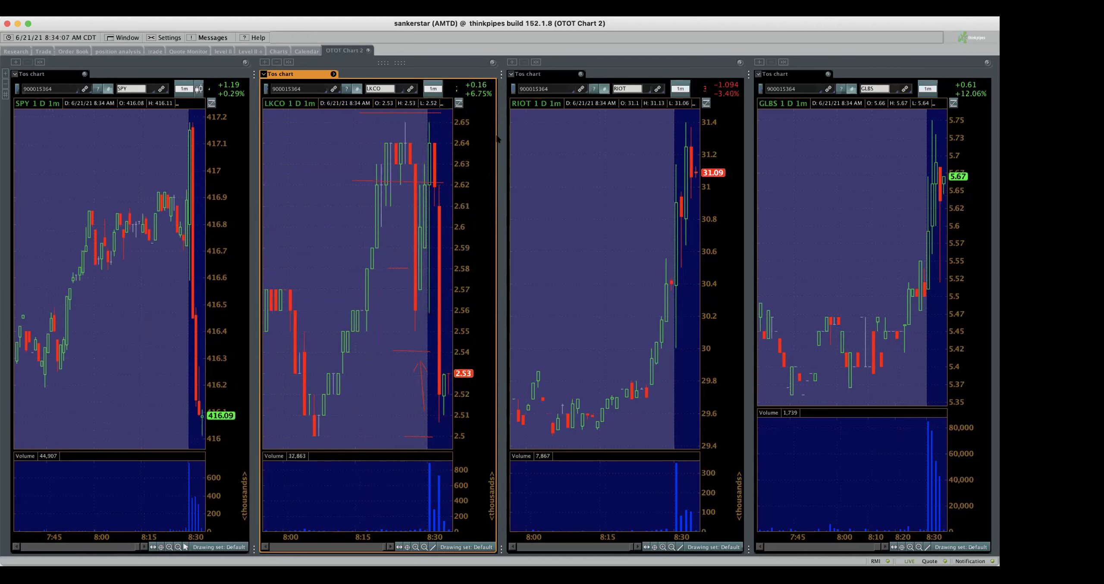
- Switch to the Charts workspace and examine the percentage gainers in the Quote Monitor, highlighting XLB, SONY and AVAV
{"action": "left_click", "coordinate": [277, 50]}
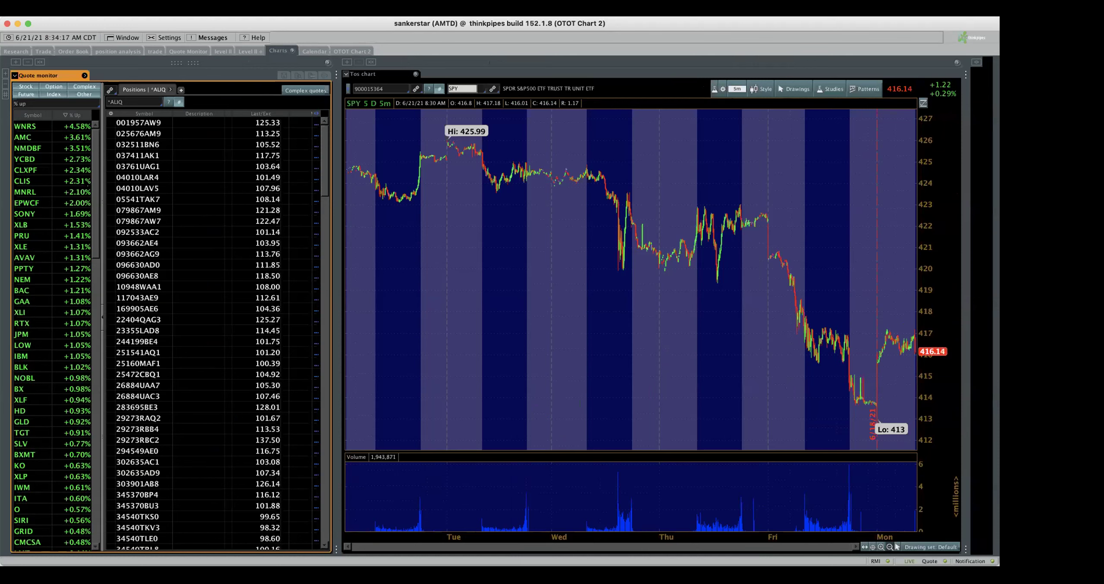
{"action": "scroll", "coordinate": [52, 302], "scroll_direction": "down", "scroll_amount": 2}
{"action": "left_click", "coordinate": [78, 203]}
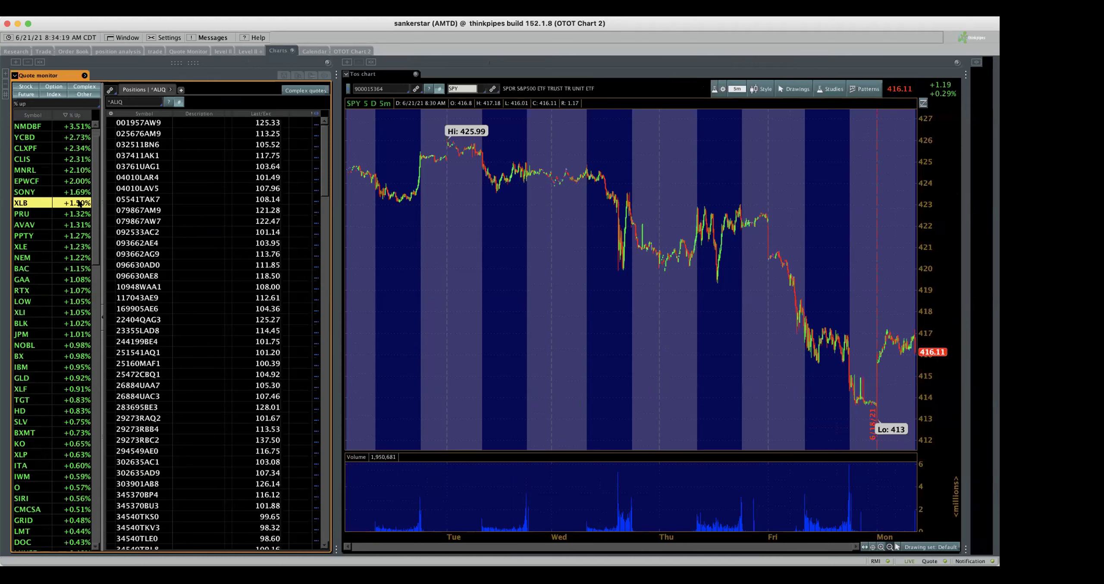
{"action": "left_click", "coordinate": [81, 190]}
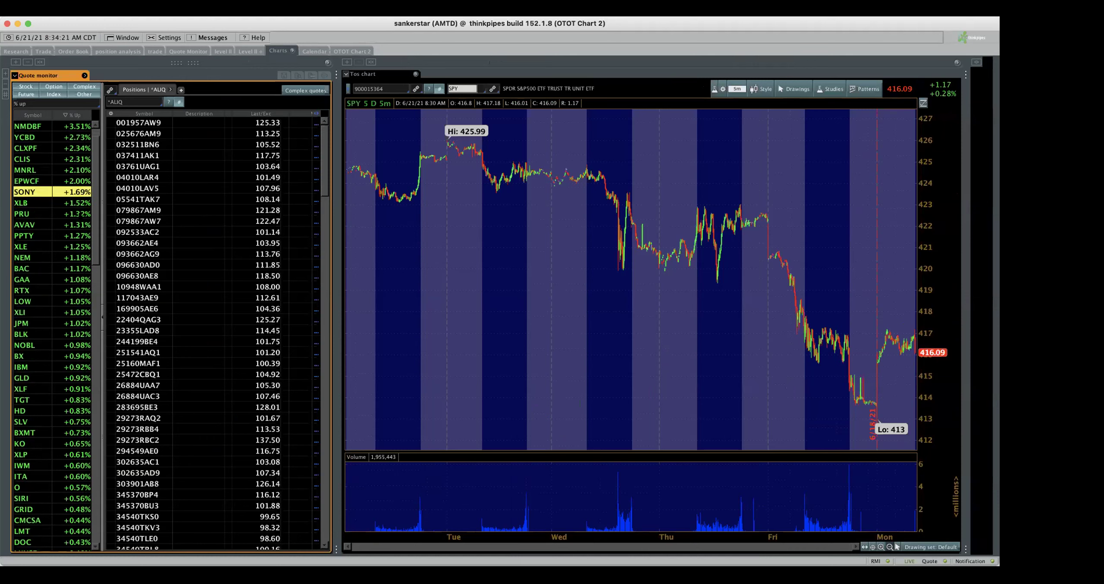
{"action": "left_click", "coordinate": [79, 224]}
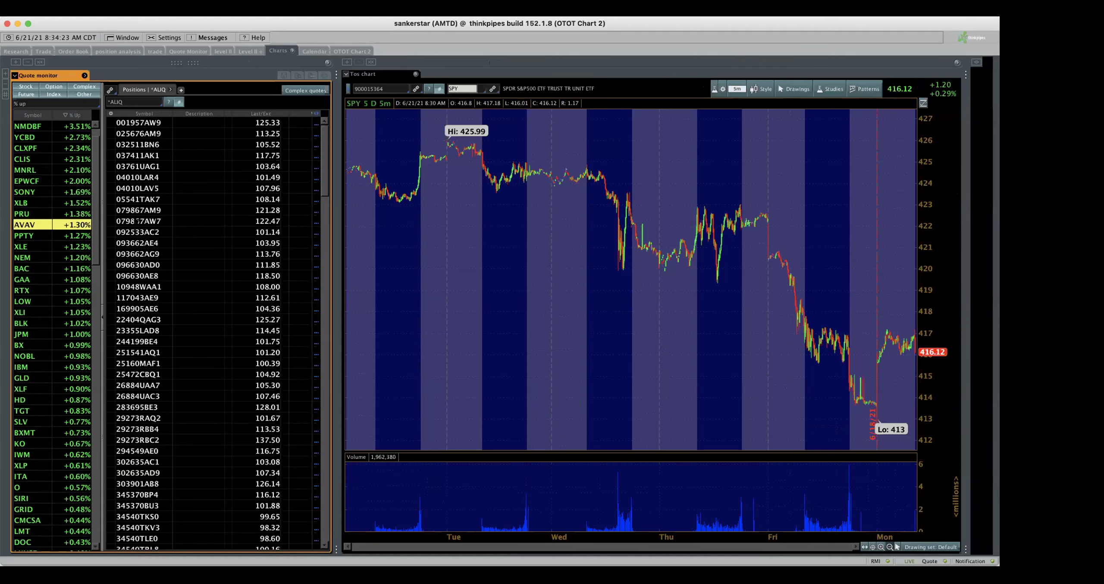
- Load AVAV on the chart in place of SPY and set the time frame to 180 D : 4h
{"action": "left_click", "coordinate": [454, 89]}
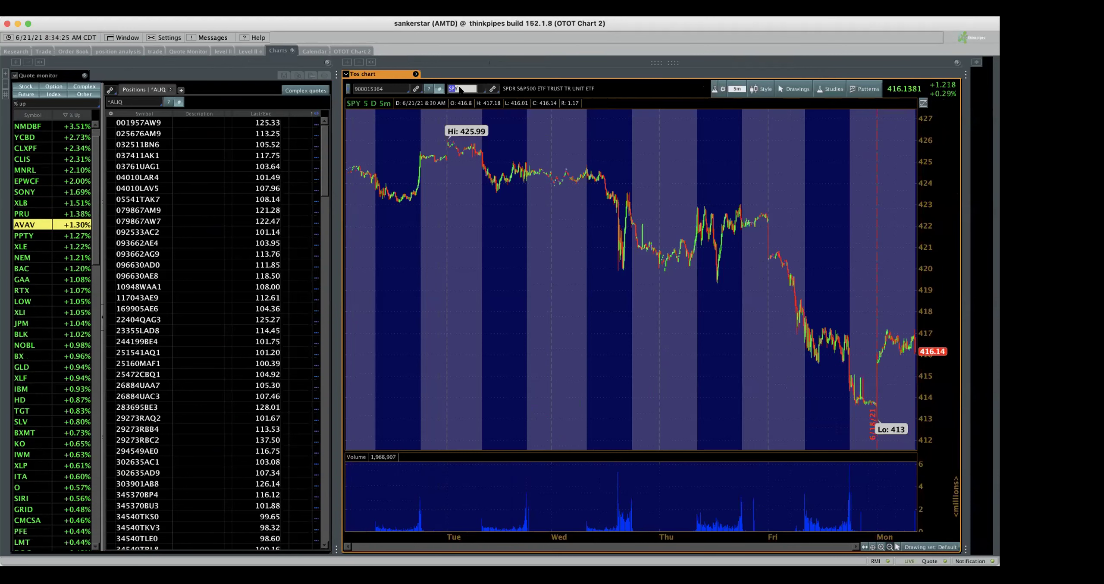
{"action": "type", "text": "SP"}
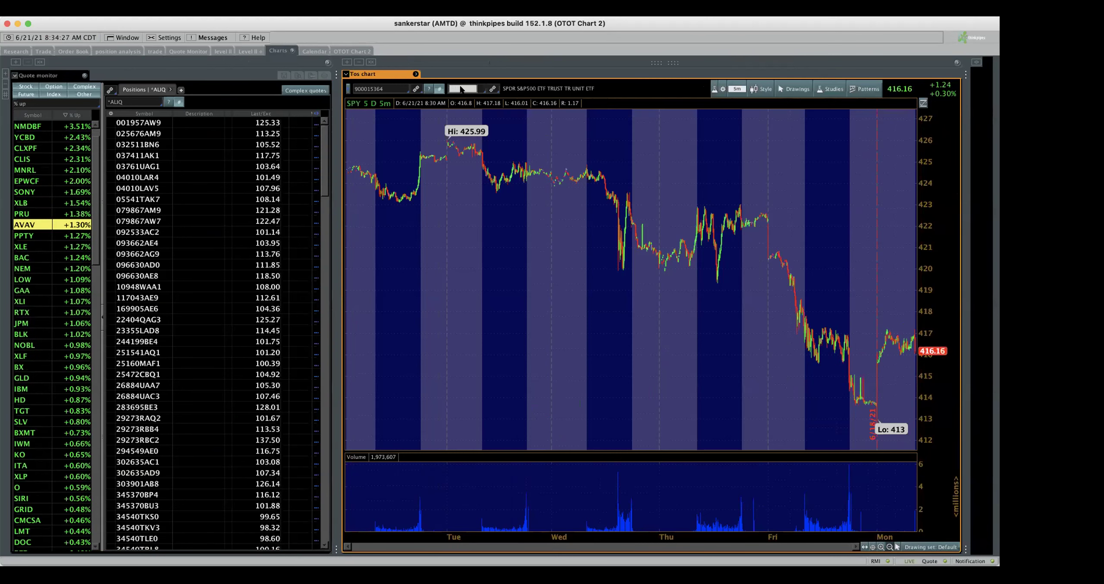
{"action": "type", "text": "AVAV"}
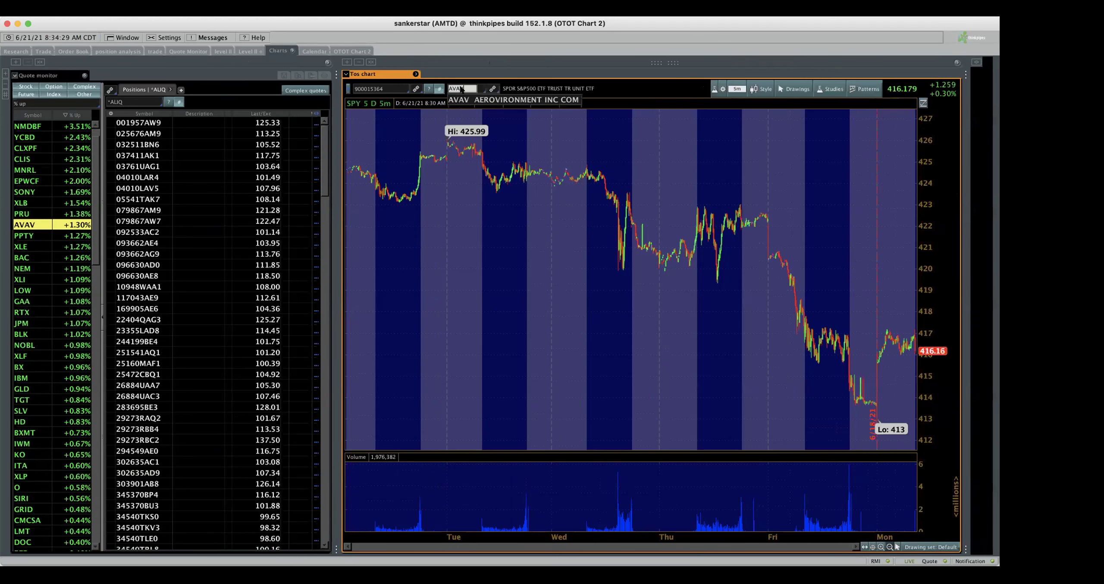
{"action": "key", "text": "Return"}
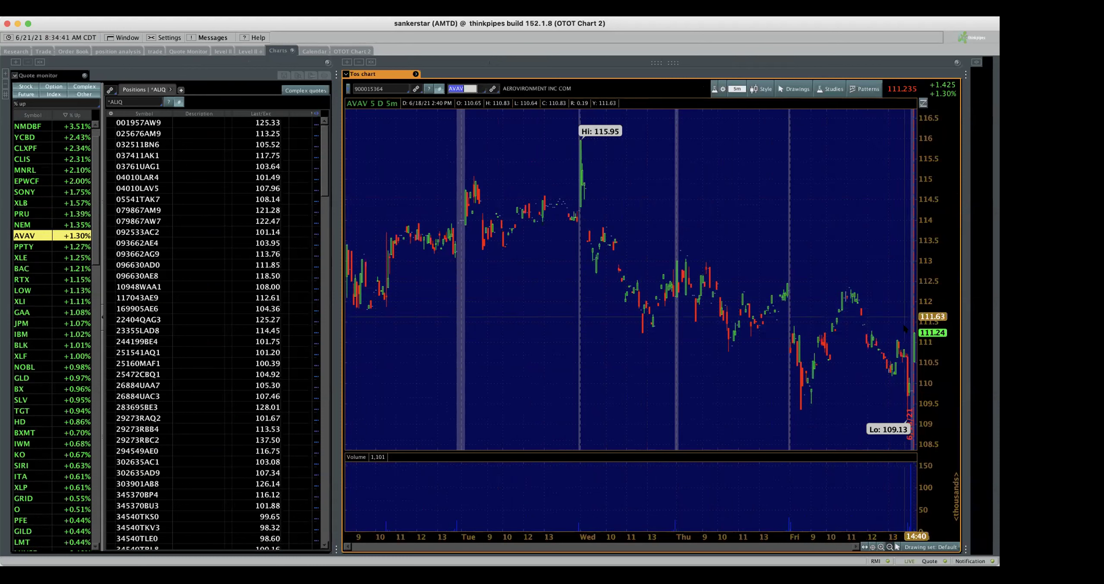
{"action": "left_click", "coordinate": [739, 90]}
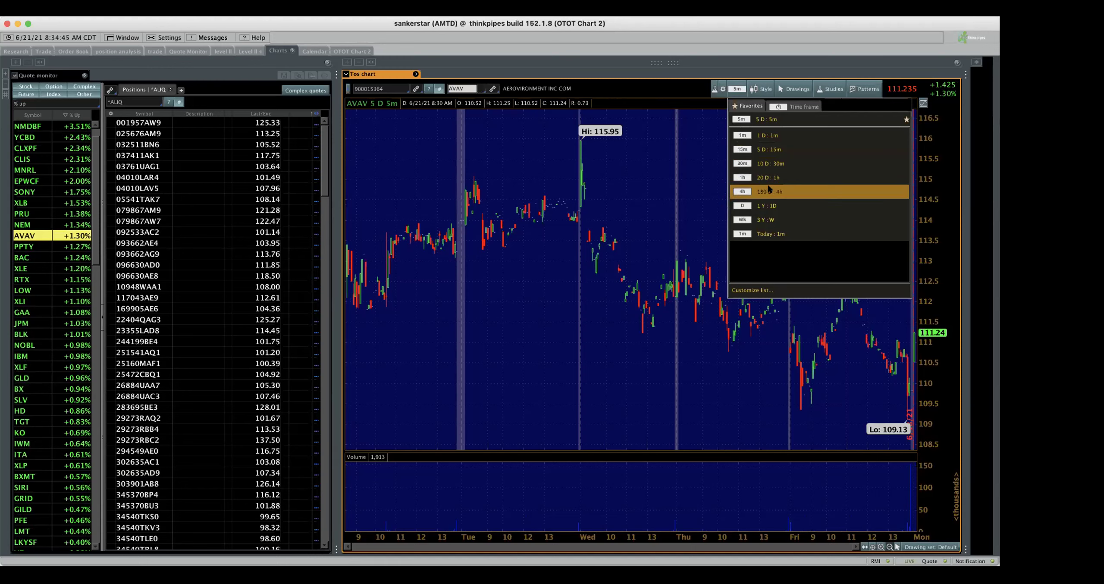
{"action": "left_click", "coordinate": [767, 182]}
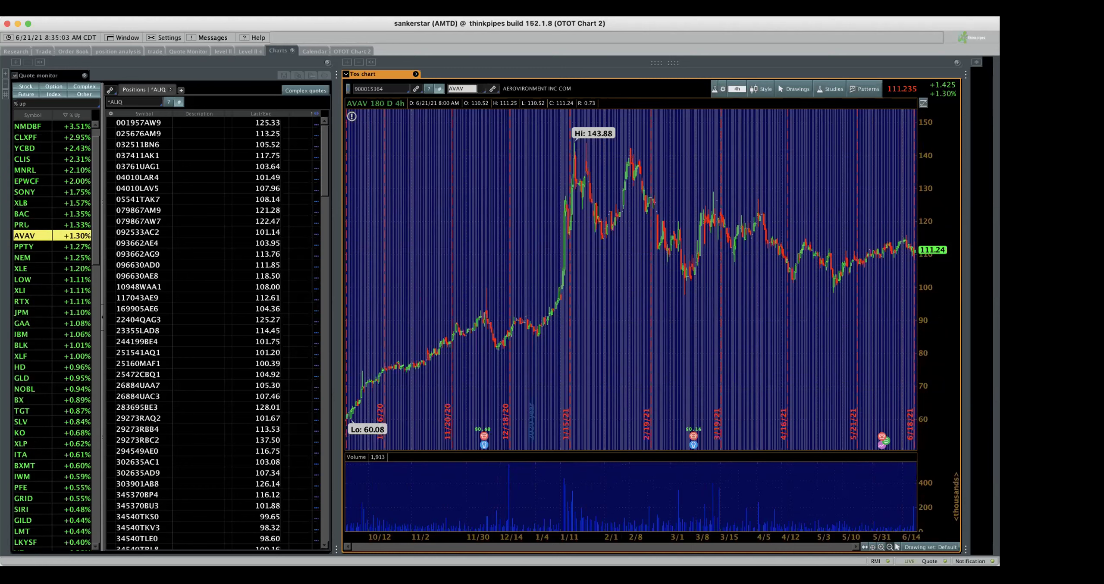
- Highlight PPTY in the Quote Monitor and load it on the chart in place of AVAV
{"action": "left_click", "coordinate": [26, 246]}
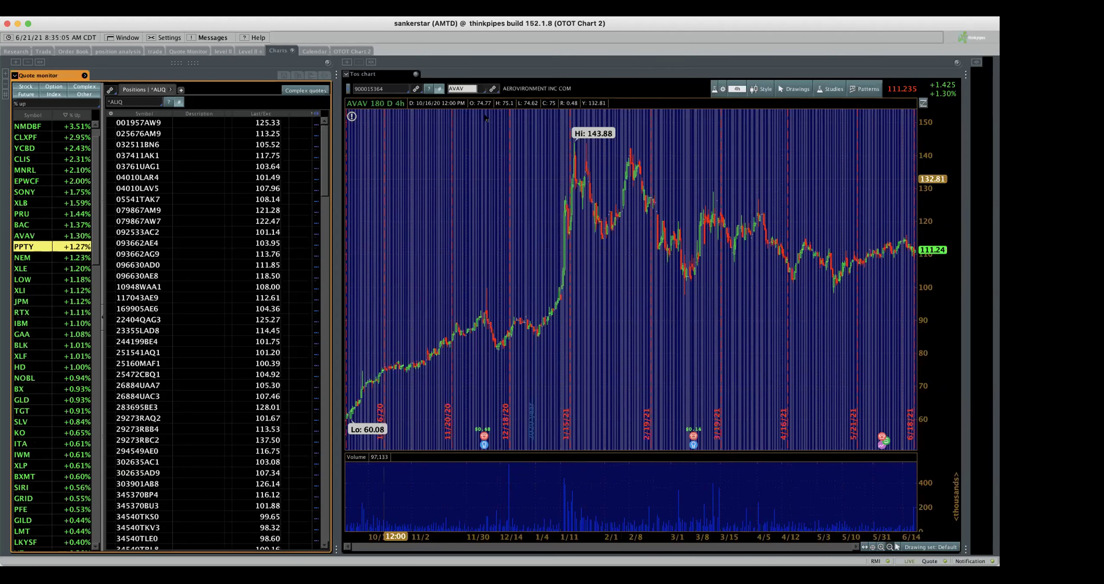
{"action": "left_click", "coordinate": [470, 88]}
{"action": "type", "text": "PPTY"}
{"action": "key", "text": "Return"}
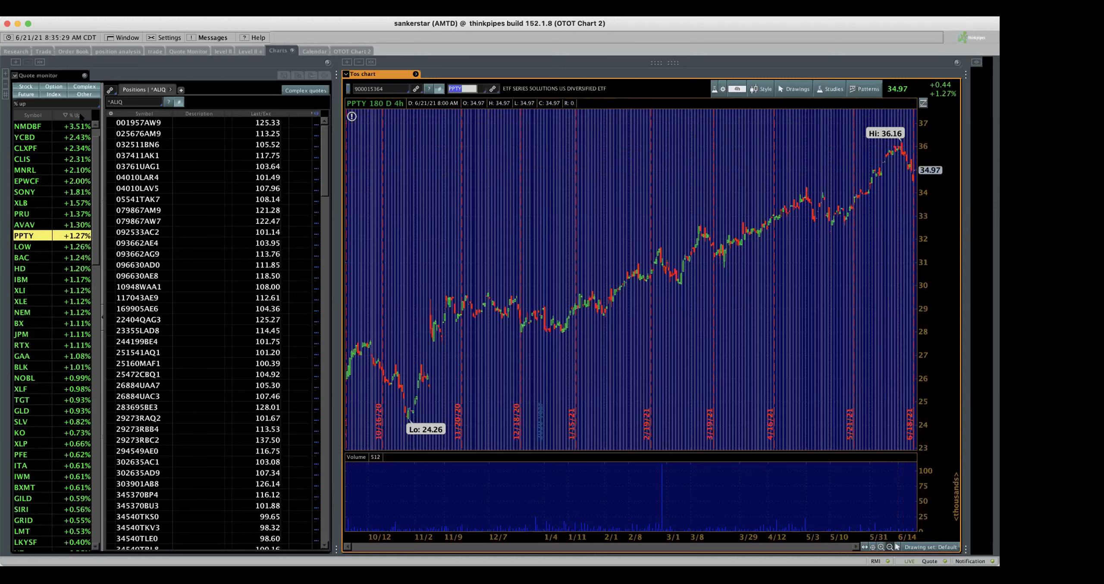
- Sort the Quote Monitor with the largest percentage losers first and load MNMD on the chart
{"action": "left_click", "coordinate": [78, 116]}
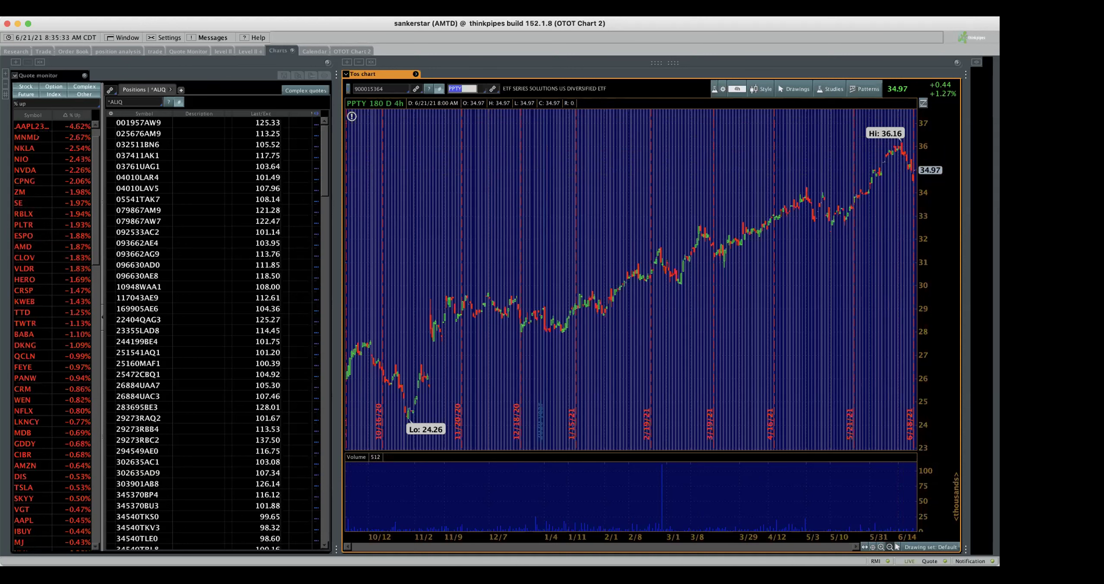
{"action": "left_click", "coordinate": [40, 138]}
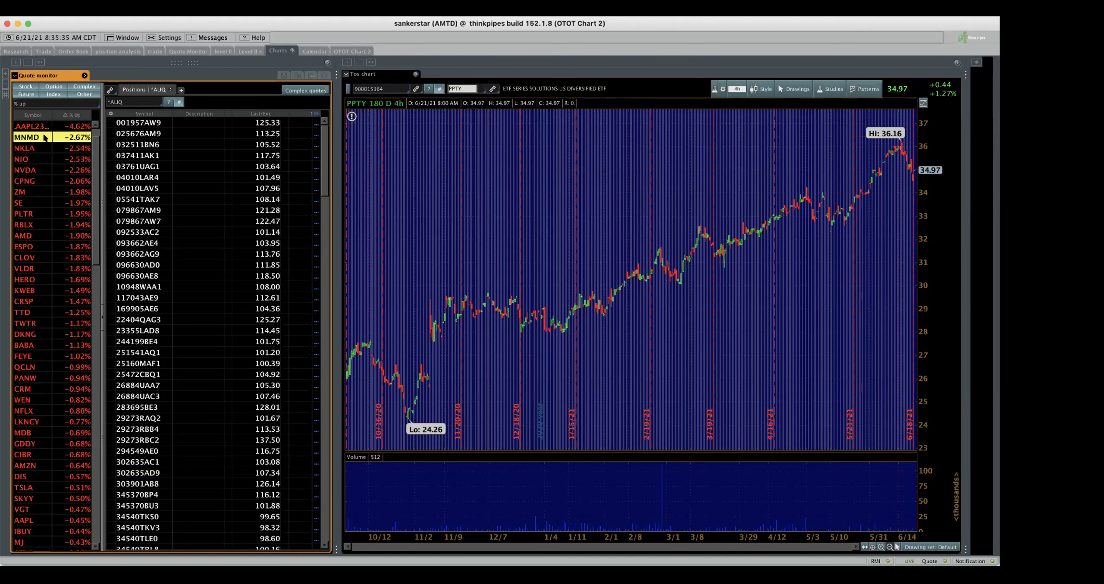
{"action": "left_click", "coordinate": [462, 88]}
{"action": "type", "text": "MNMD"}
{"action": "key", "text": "Return"}
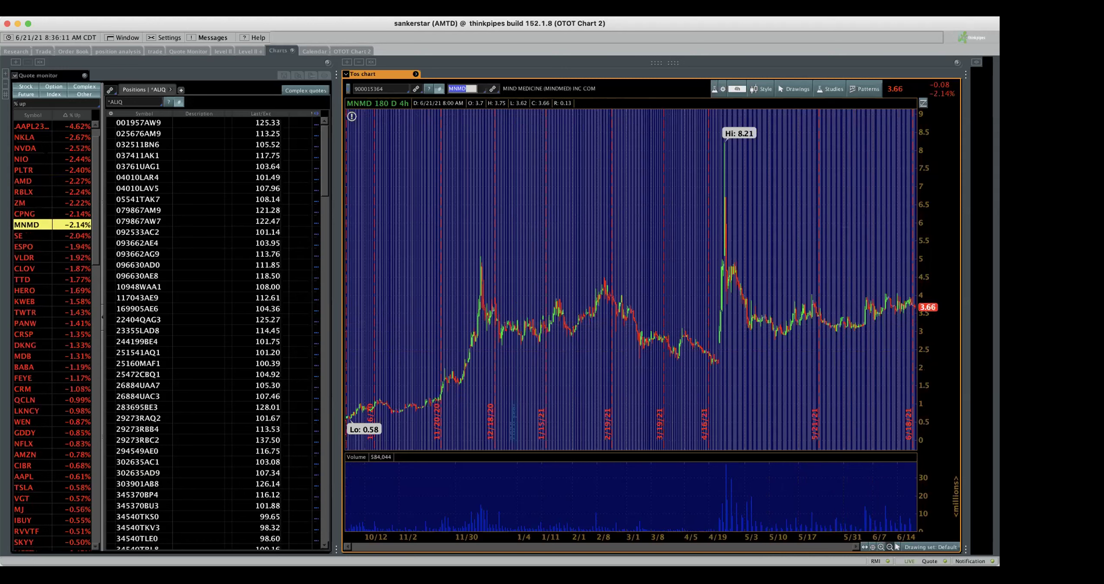
- Highlight NVDA and NKLA among the percentage losers and load PLTR on the chart in place of MNMD
{"action": "left_click", "coordinate": [46, 148]}
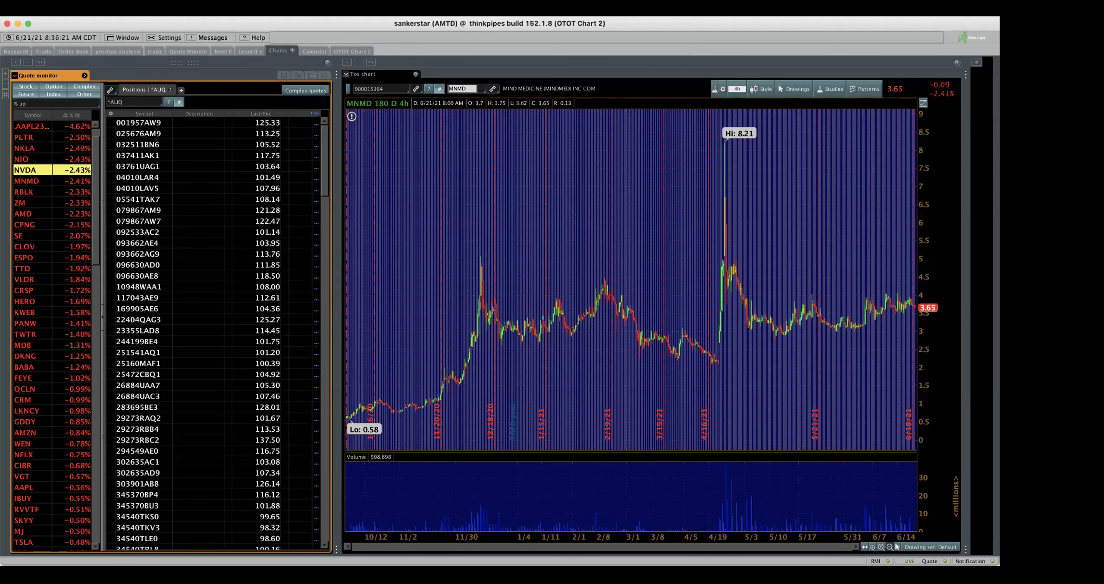
{"action": "left_click", "coordinate": [46, 137]}
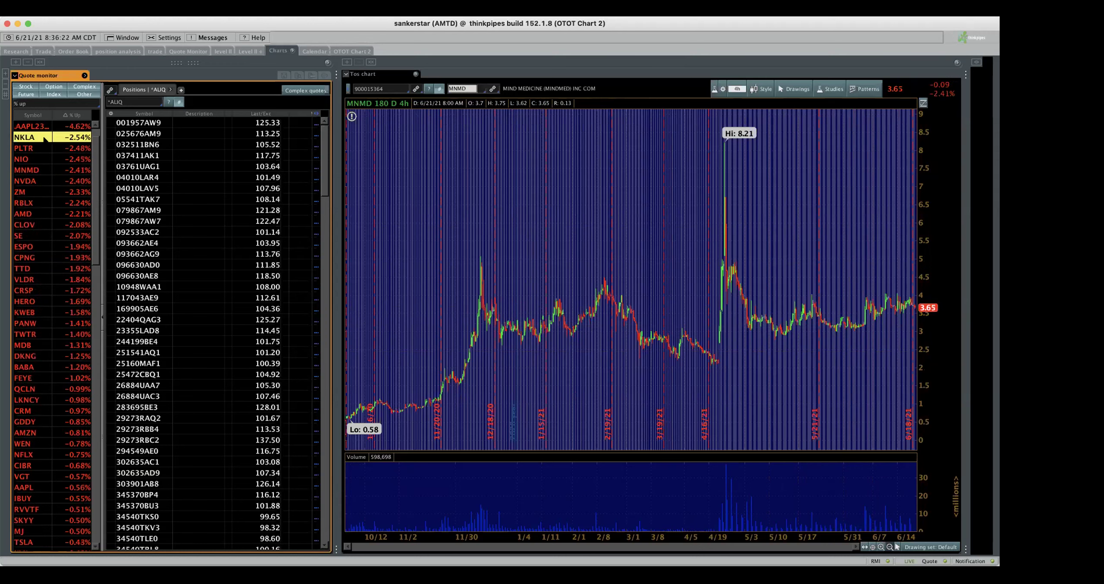
{"action": "left_click", "coordinate": [455, 88]}
{"action": "type", "text": "PLTR"}
{"action": "key", "text": "Return"}
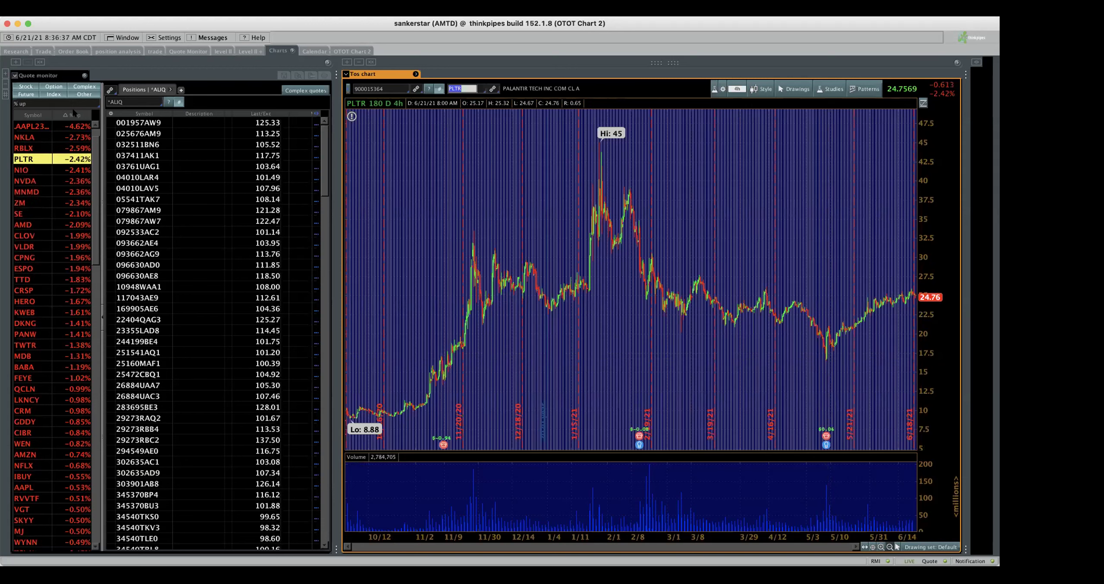
- Sort the Quote Monitor back to percentage gainers first and load WISH in place of GLBS in the OTOT Chart 2 workspace
{"action": "left_click", "coordinate": [73, 114]}
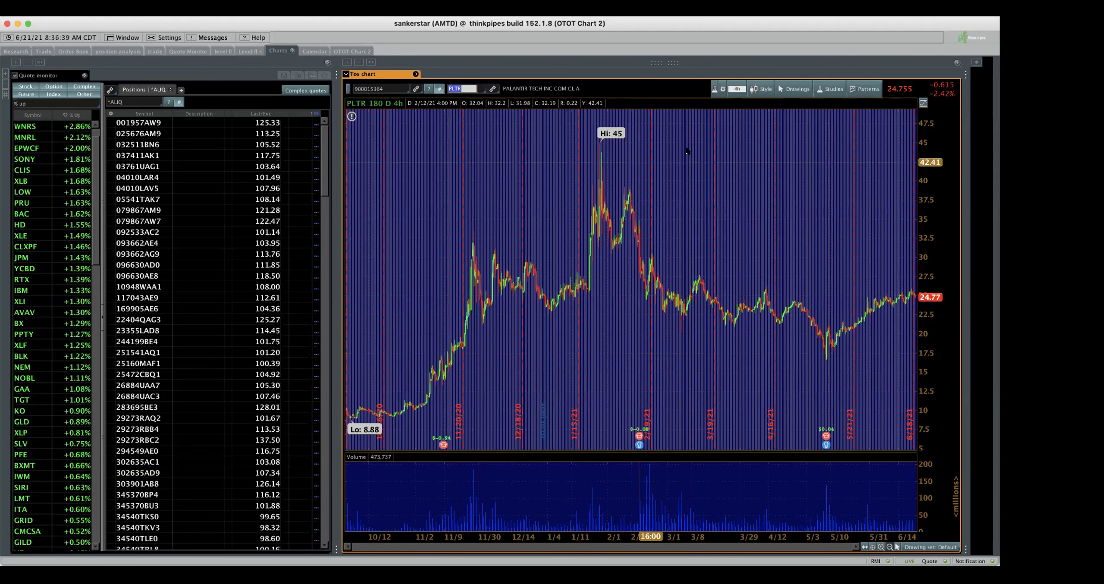
{"action": "left_click", "coordinate": [370, 51]}
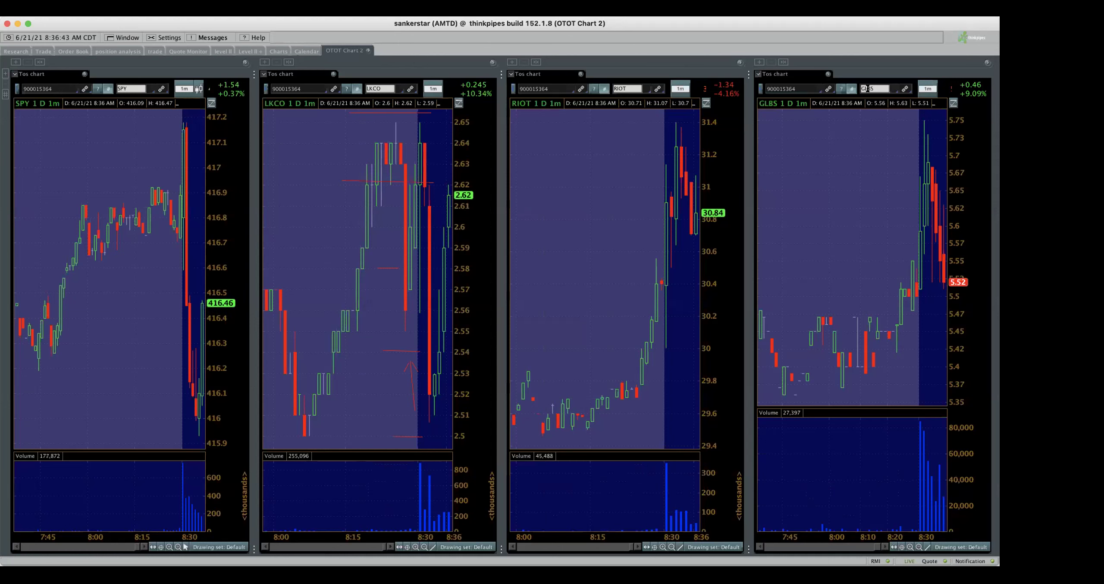
{"action": "left_click", "coordinate": [887, 90]}
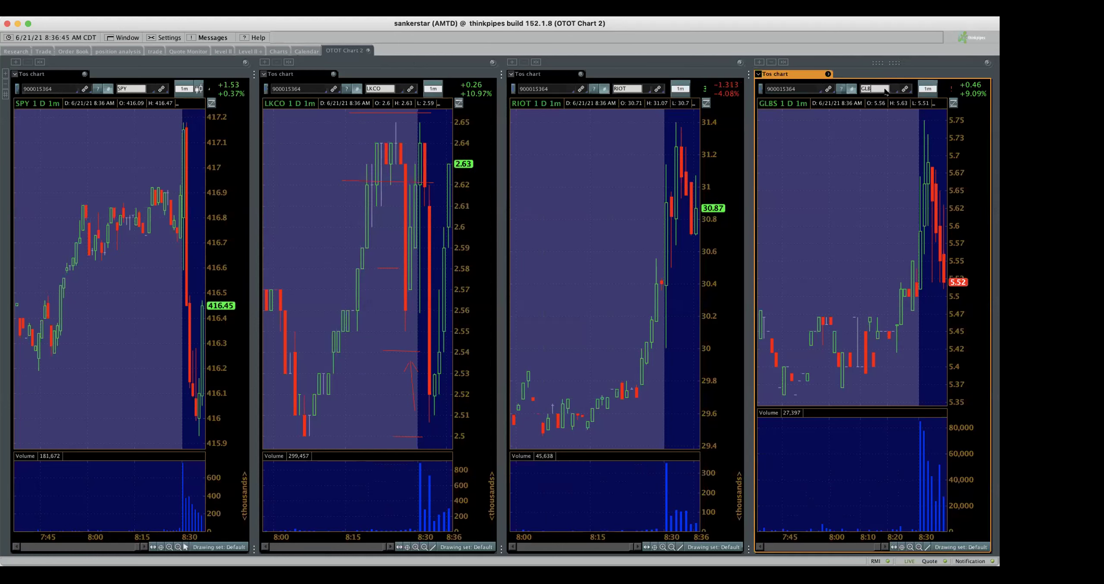
{"action": "type", "text": "WISH"}
{"action": "key", "text": "Return"}
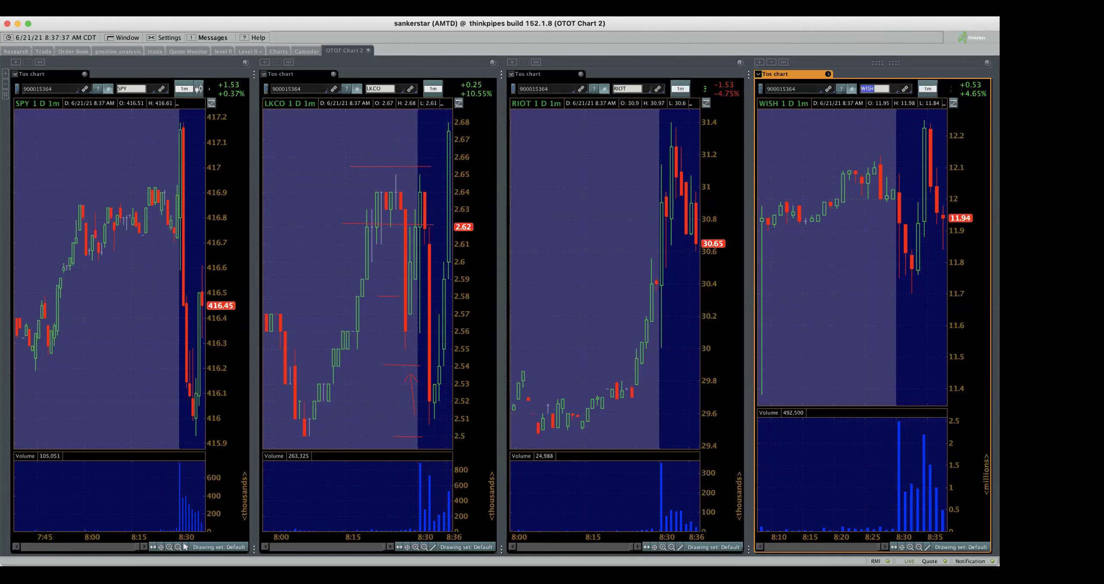
- Switch to the browser and look up the MSTR quote on Finviz
{"action": "key", "text": "super+Tab"}
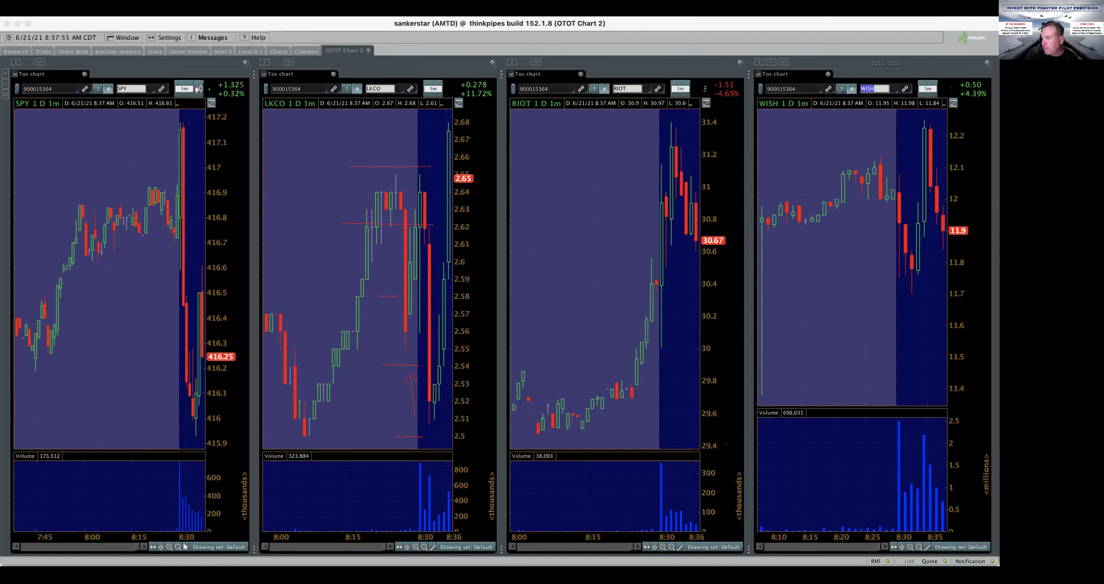
{"action": "key", "text": "super+Tab"}
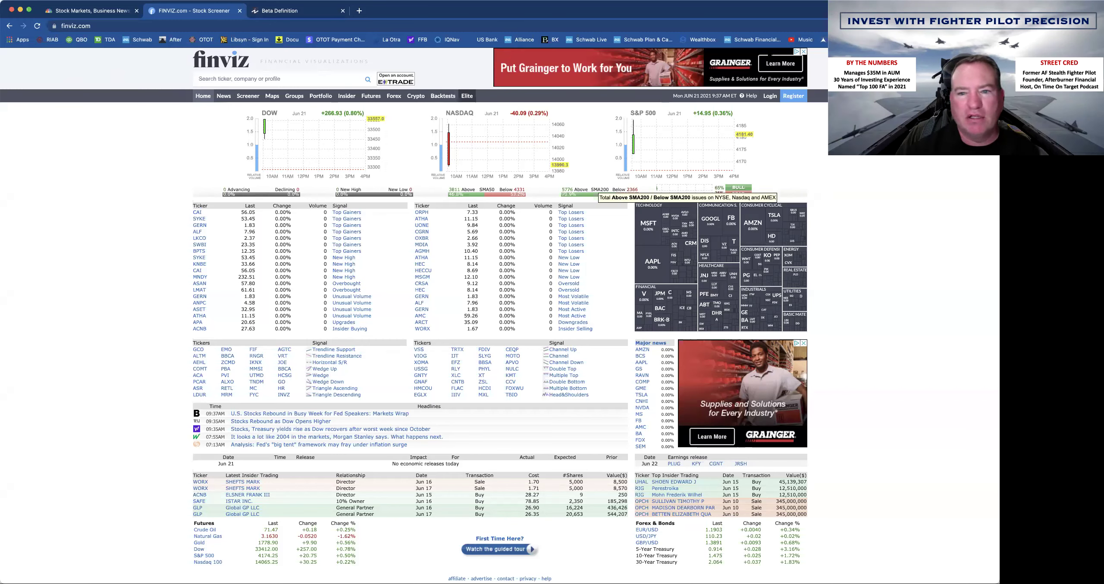
{"action": "left_click", "coordinate": [202, 79]}
{"action": "type", "text": "mstr"}
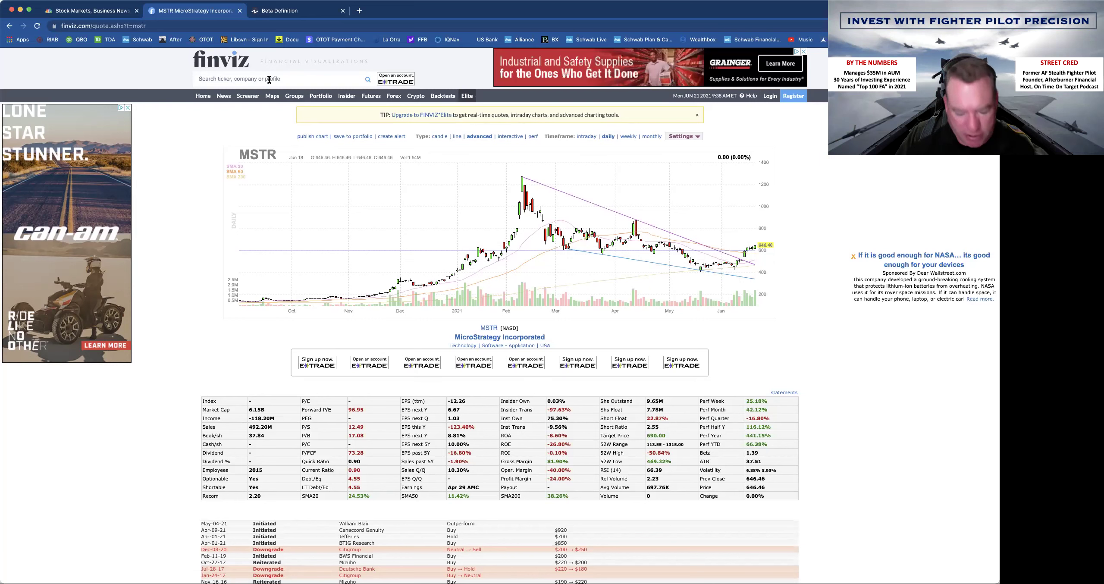
- Look up the RIOT quote on Finviz
{"action": "type", "text": "rio"}
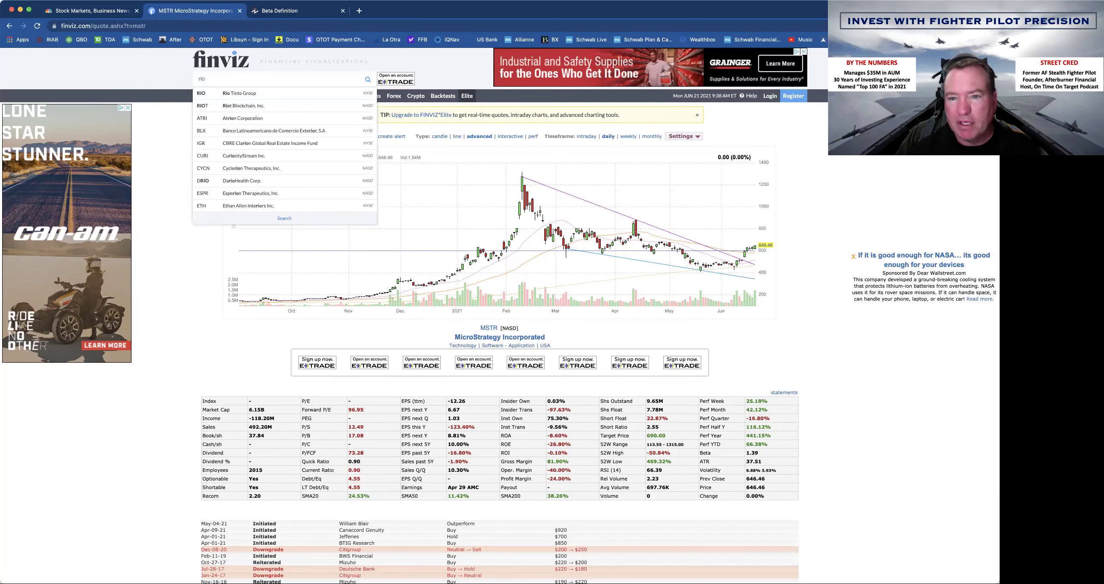
{"action": "type", "text": "t"}
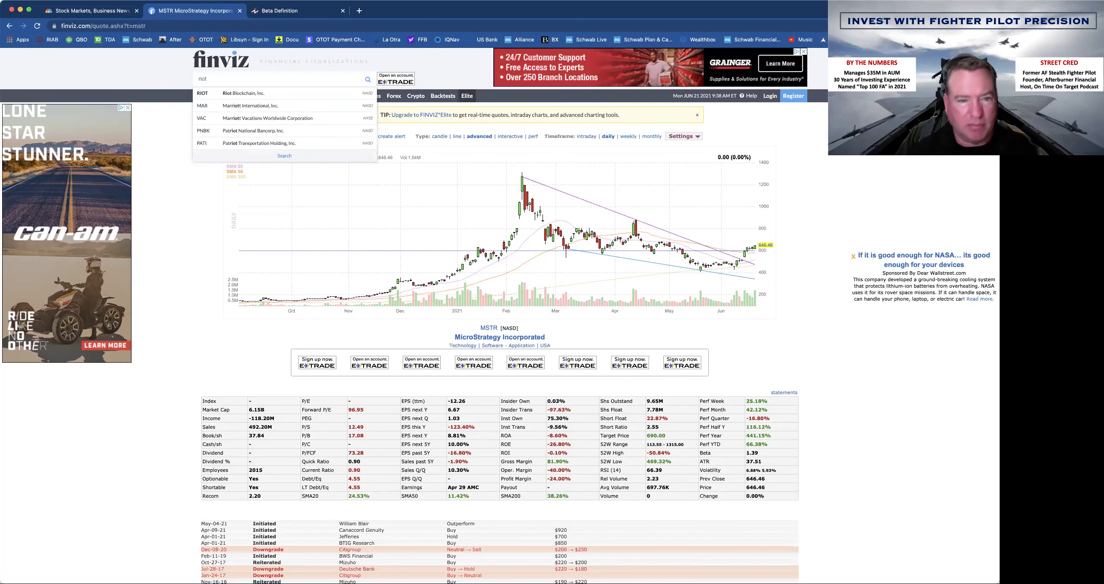
{"action": "key", "text": "Return"}
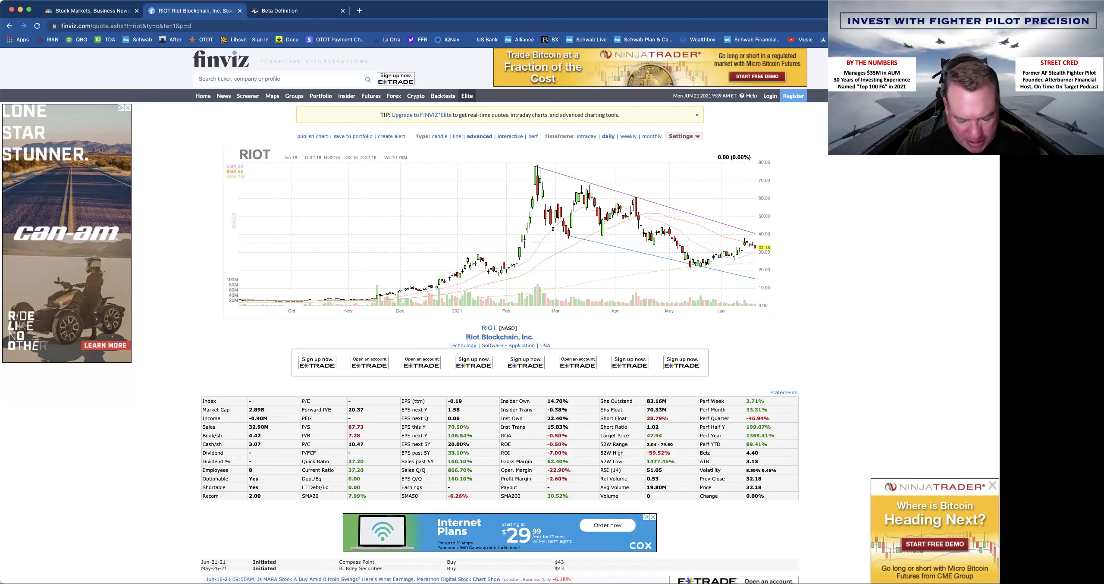
- Search Finviz for GBTC and search the web for "yahoo gbtc"
{"action": "type", "text": "c"}
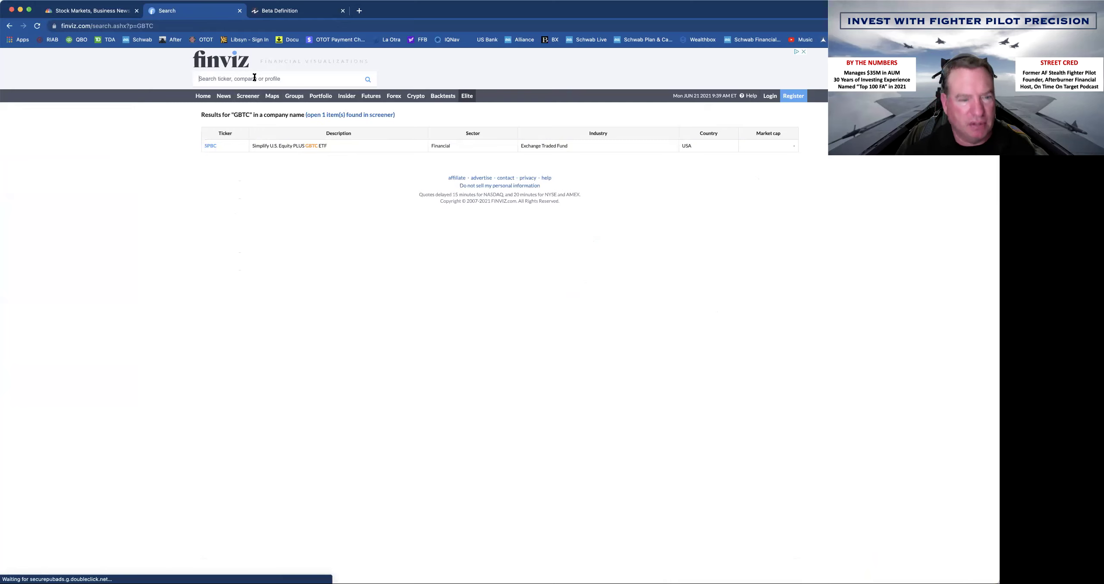
{"action": "left_click", "coordinate": [174, 28]}
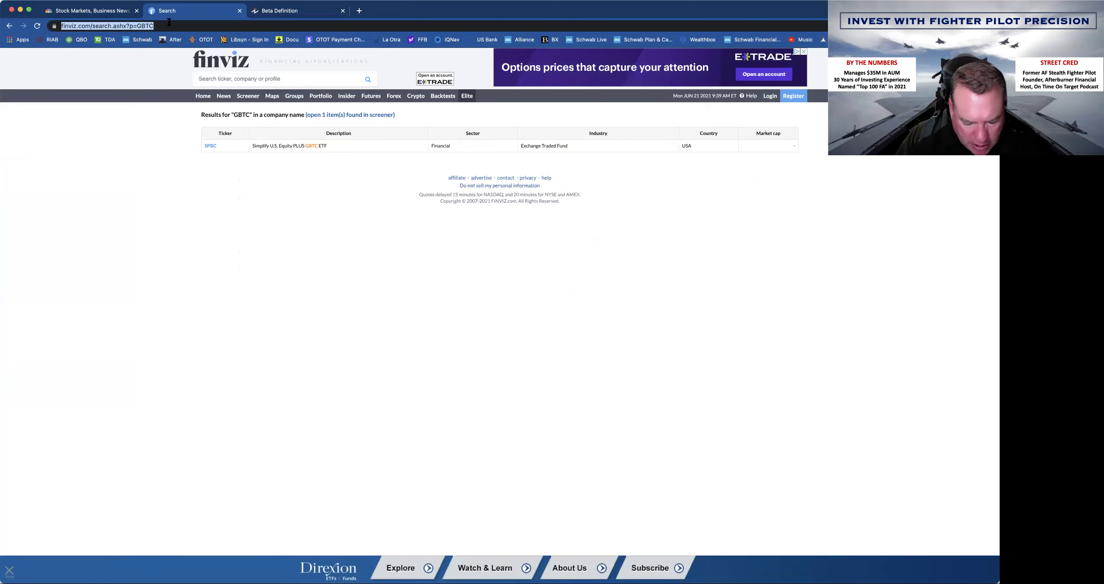
{"action": "type", "text": "yahoo gbtc"}
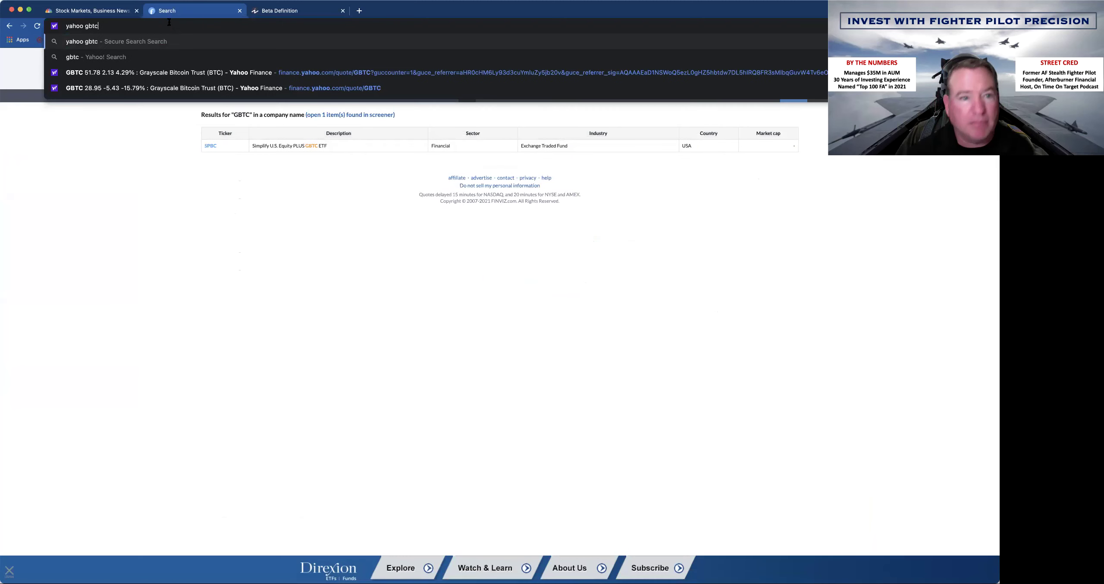
{"action": "key", "text": "Return"}
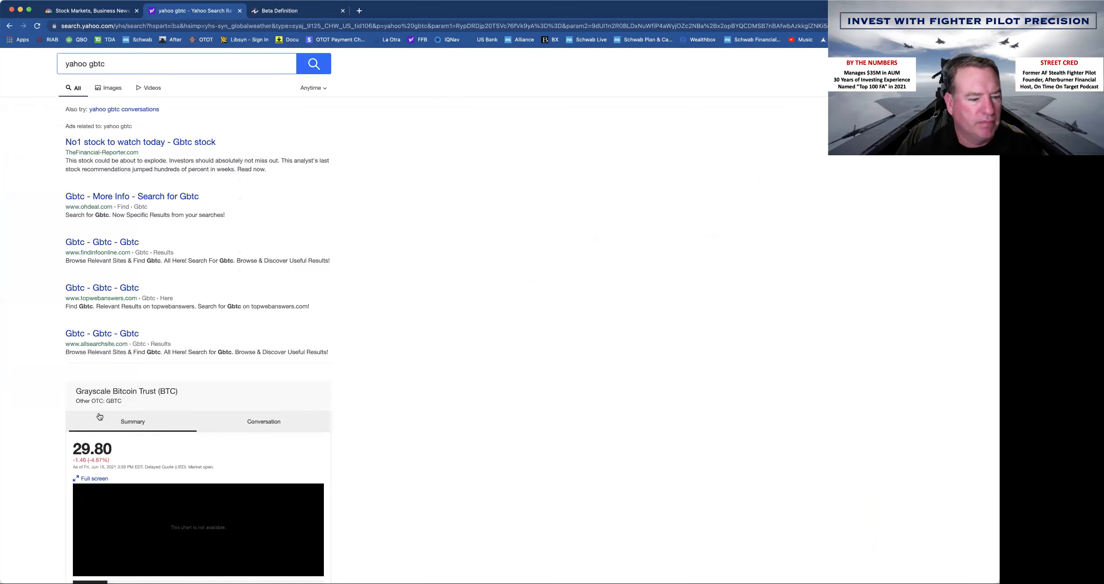
- Open the Yahoo Finance result for Grayscale Bitcoin Trust (GBTC) and set its chart range to 6M
{"action": "scroll", "coordinate": [99, 416], "scroll_direction": "down", "scroll_amount": 3}
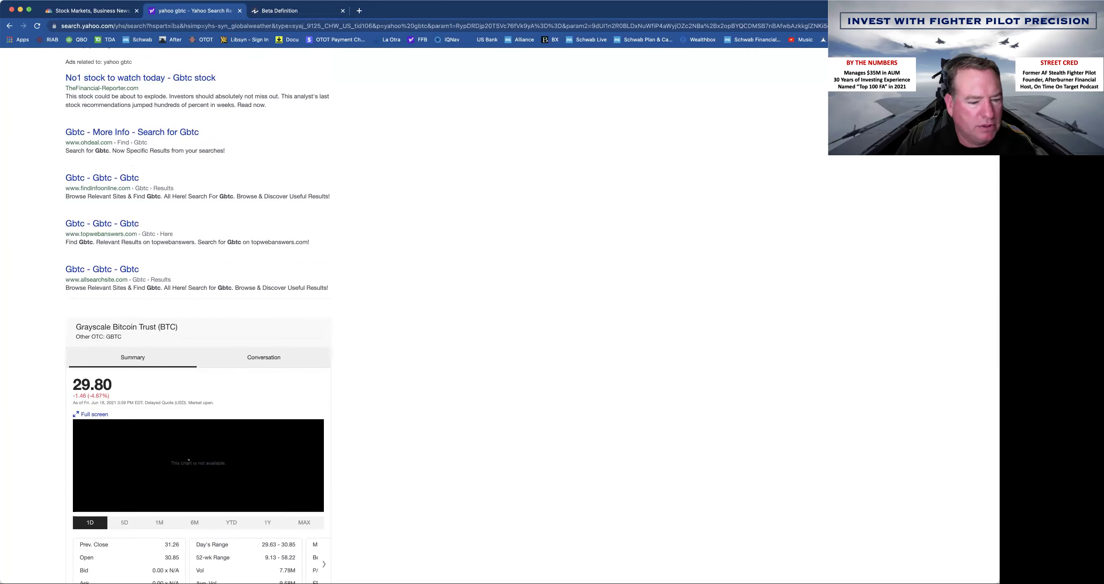
{"action": "scroll", "coordinate": [182, 434], "scroll_direction": "down", "scroll_amount": 2}
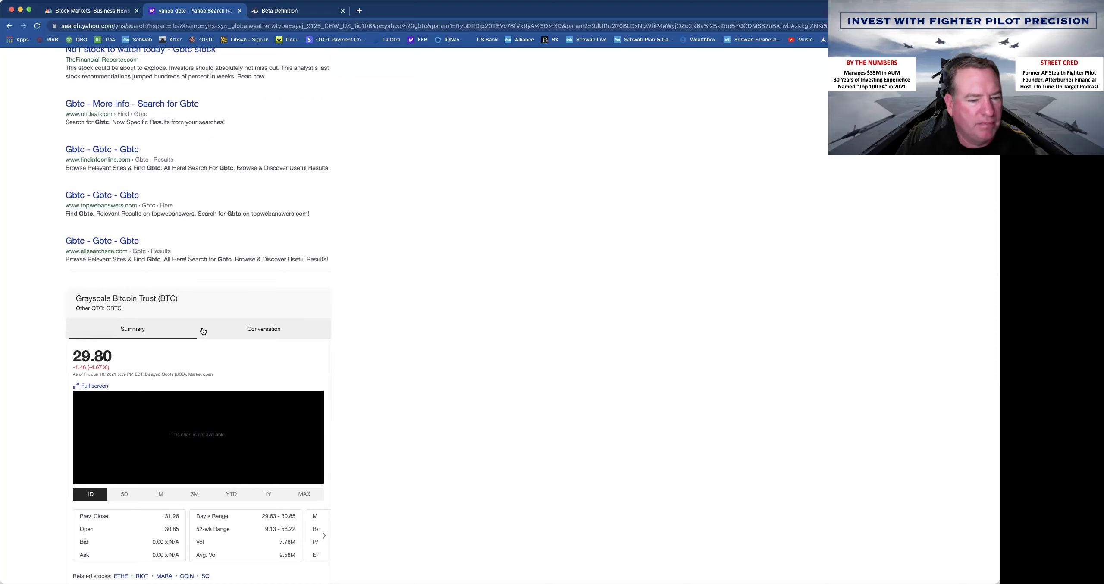
{"action": "scroll", "coordinate": [134, 347], "scroll_direction": "down", "scroll_amount": 5}
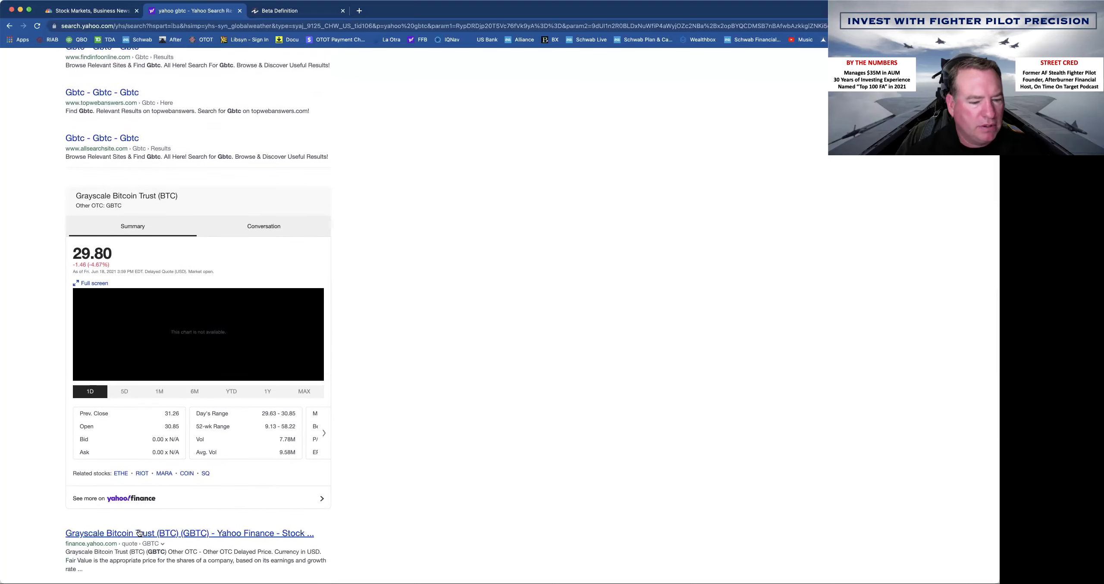
{"action": "left_click", "coordinate": [140, 534]}
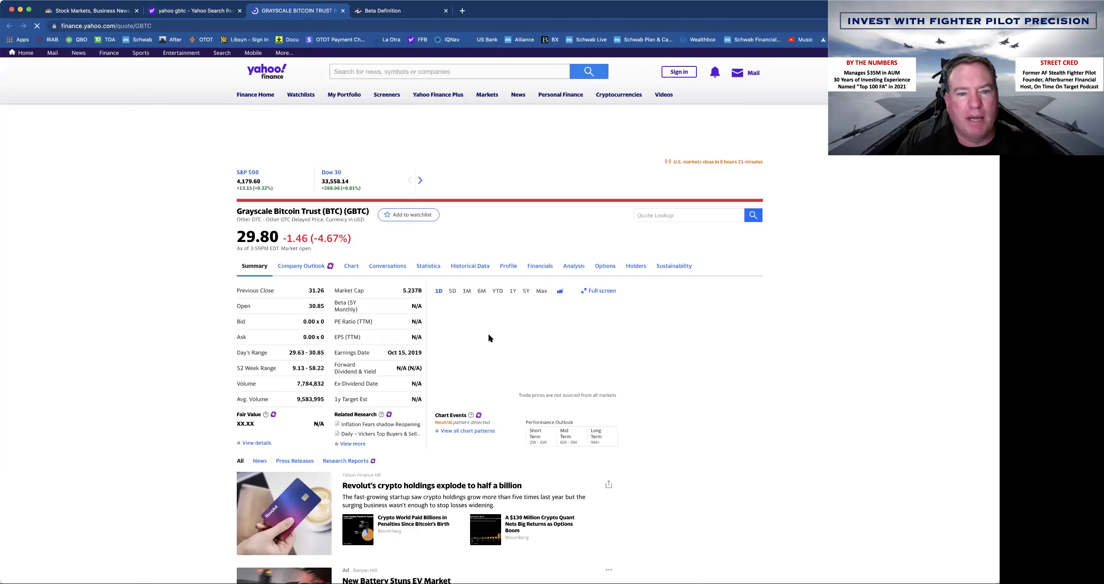
{"action": "left_click", "coordinate": [481, 291]}
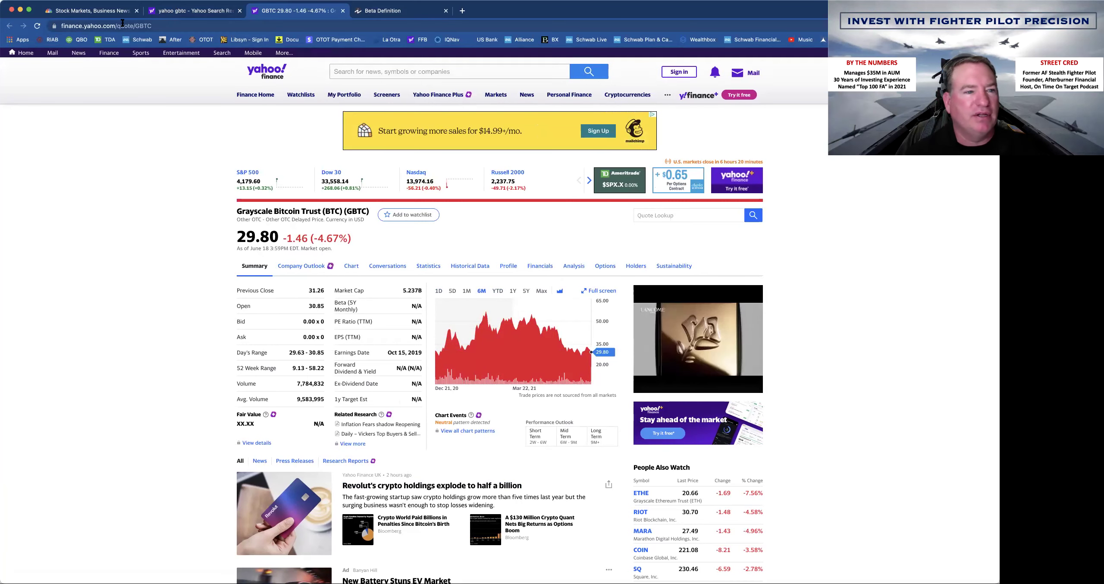
- Search Yahoo Finance for "ethe" and open the Ethereum USD (ETH-USD) quote
{"action": "left_click", "coordinate": [380, 72]}
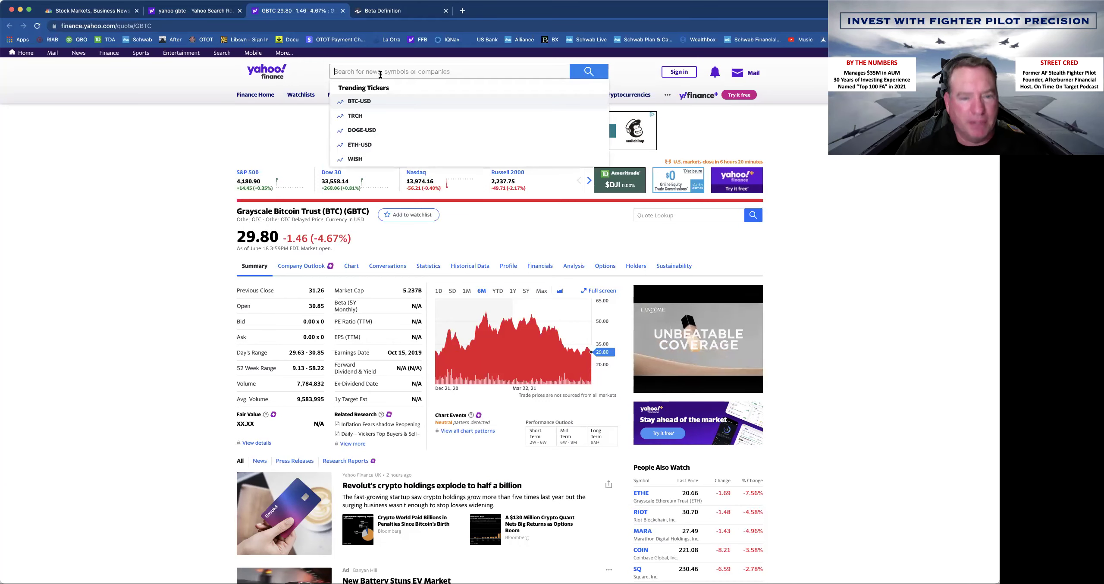
{"action": "type", "text": "ethe"}
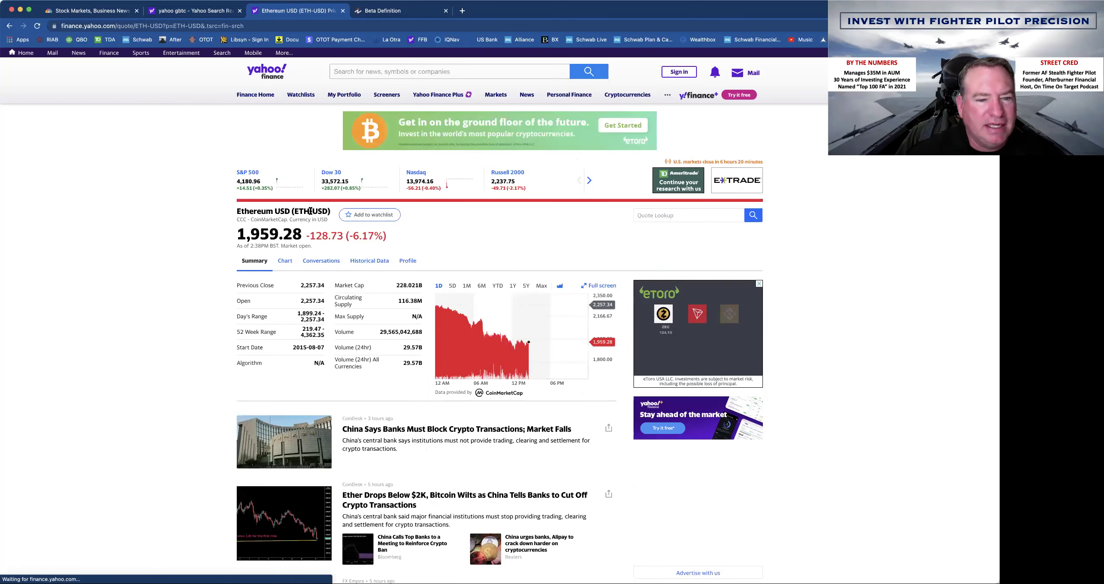
- Search Yahoo Finance for "ethe", open the Grayscale Ethereum Trust (ETHE) quote and set its chart range to 6M
{"action": "left_click", "coordinate": [380, 72]}
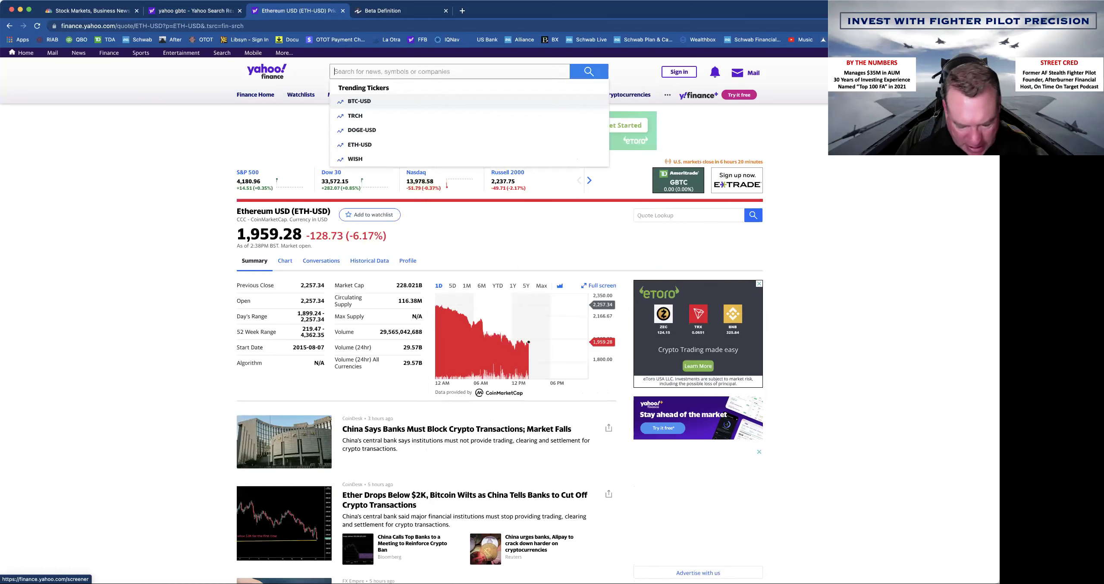
{"action": "type", "text": "ethe"}
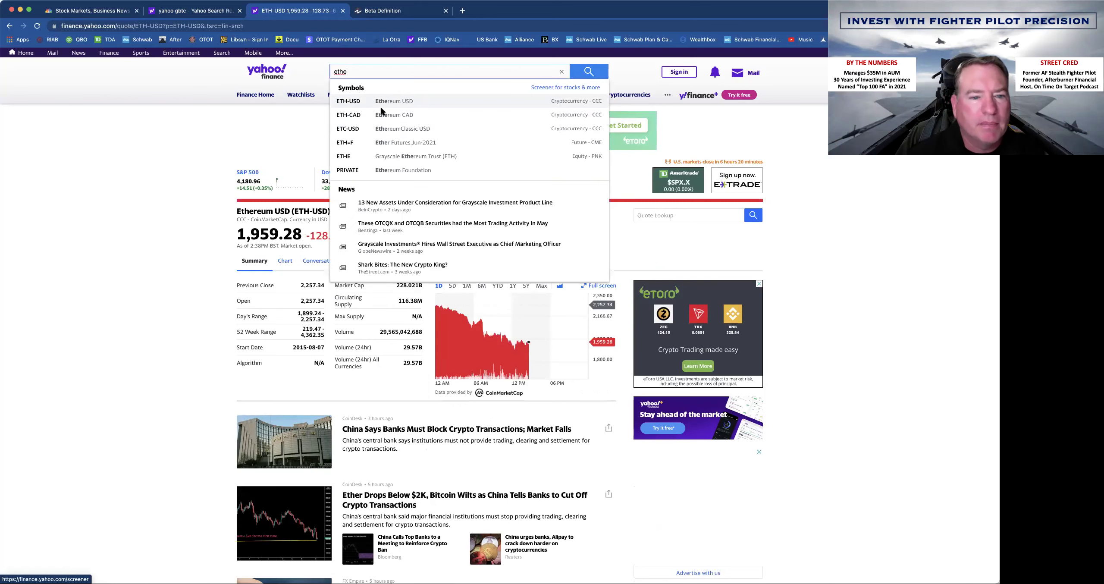
{"action": "left_click", "coordinate": [385, 157]}
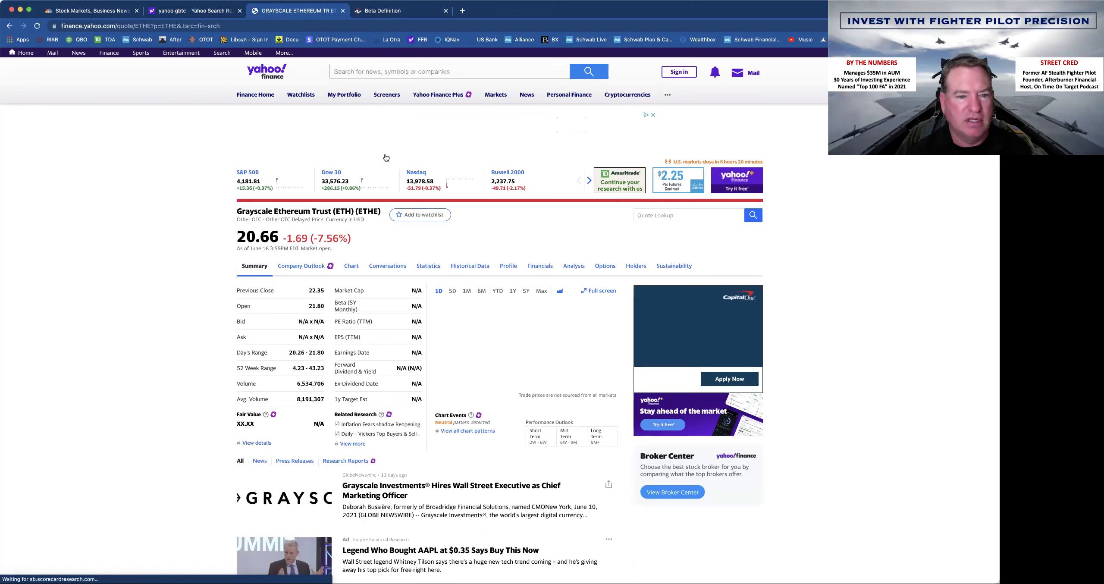
{"action": "left_click", "coordinate": [481, 292]}
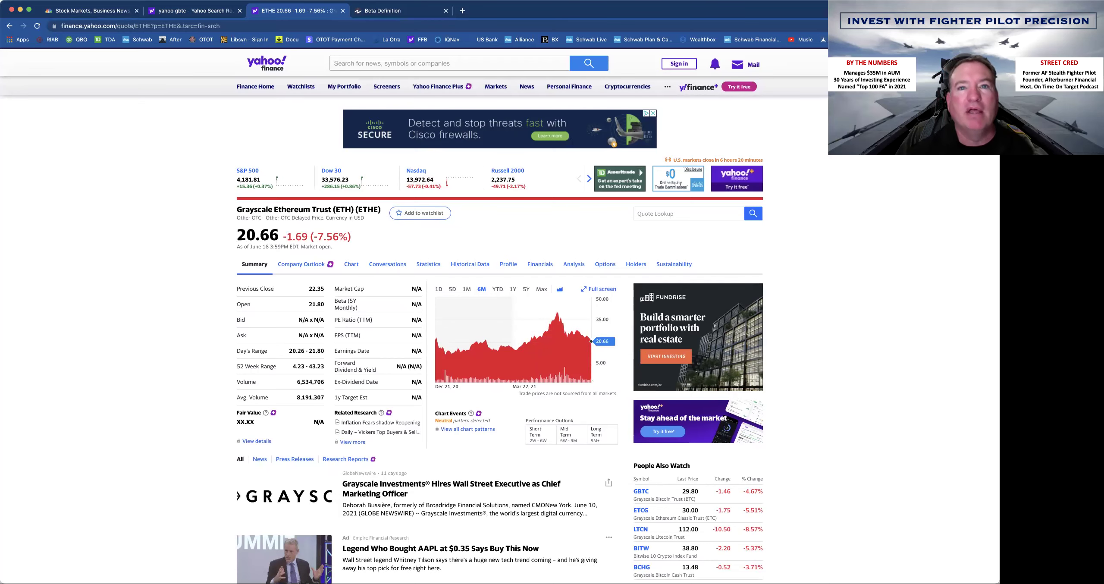
- Switch to the Investopedia Beta article and review its definition, key takeaways and beta coefficient formula
{"action": "left_click", "coordinate": [390, 12]}
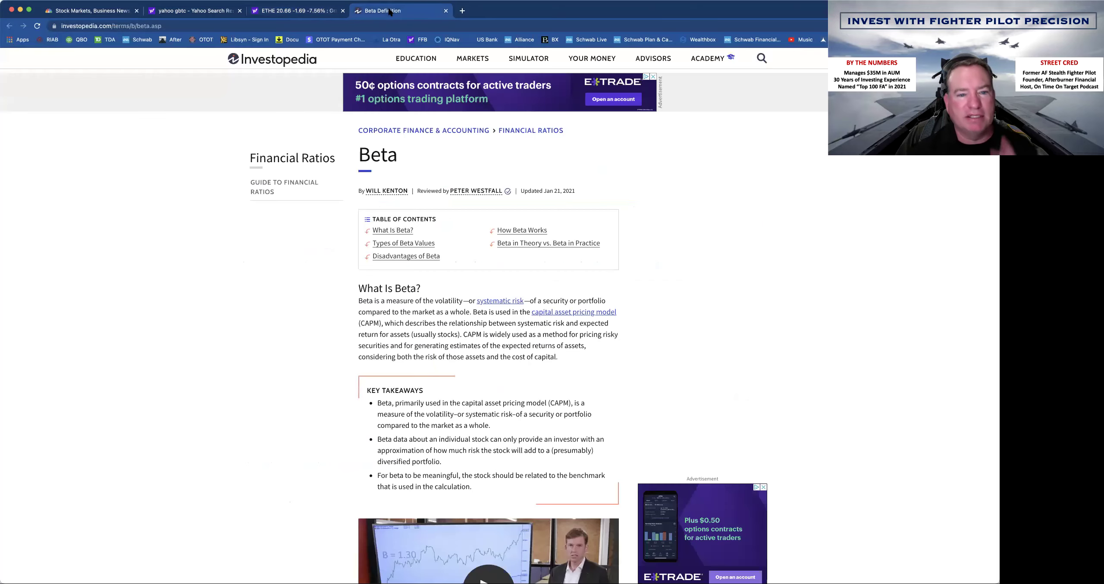
{"action": "scroll", "coordinate": [664, 437], "scroll_direction": "down", "scroll_amount": 2}
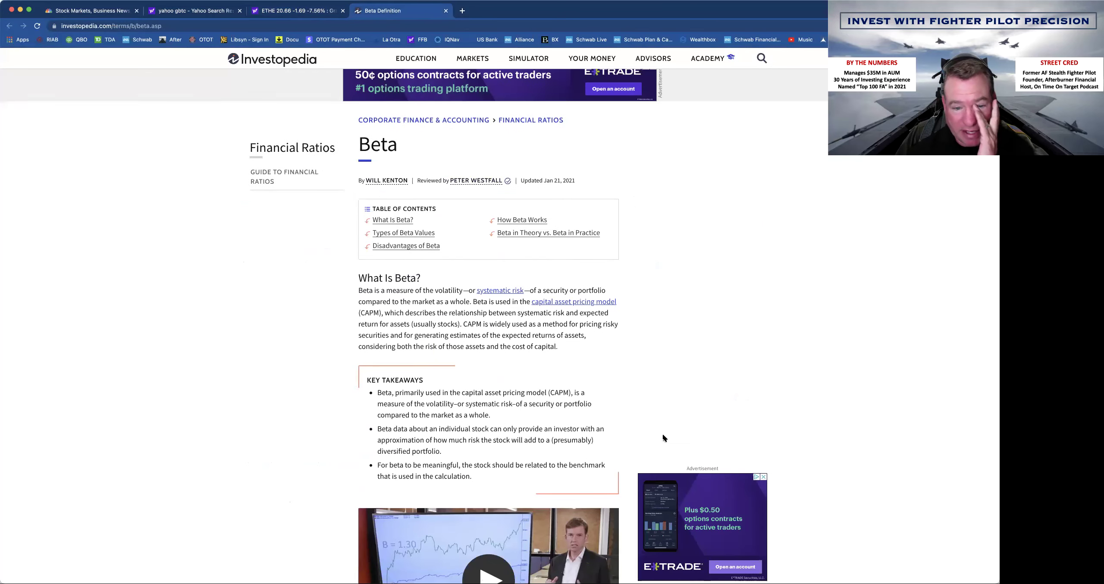
{"action": "scroll", "coordinate": [663, 437], "scroll_direction": "down", "scroll_amount": 2}
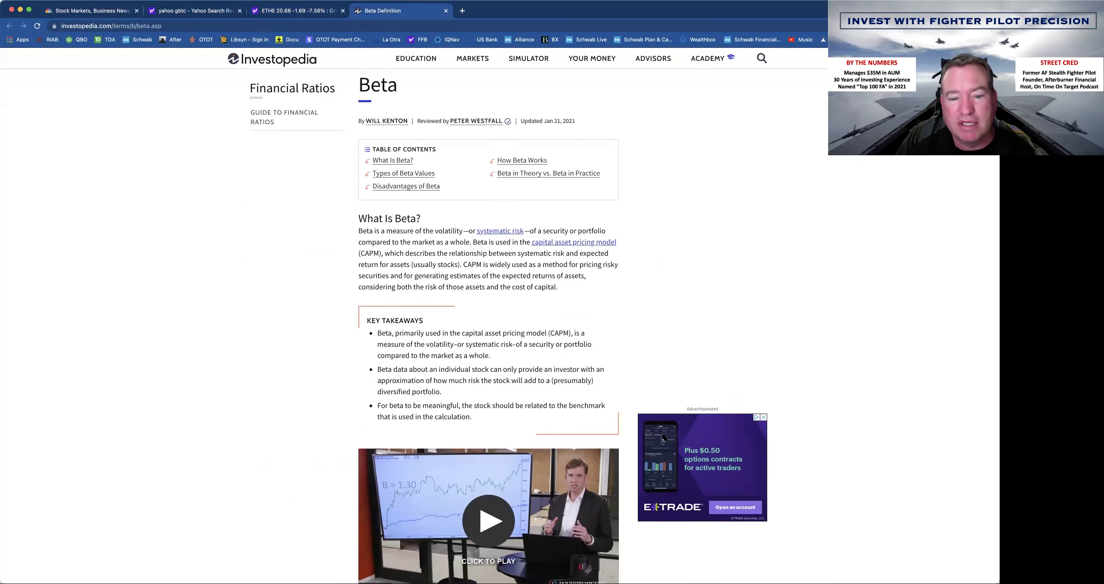
{"action": "scroll", "coordinate": [645, 307], "scroll_direction": "down", "scroll_amount": 2}
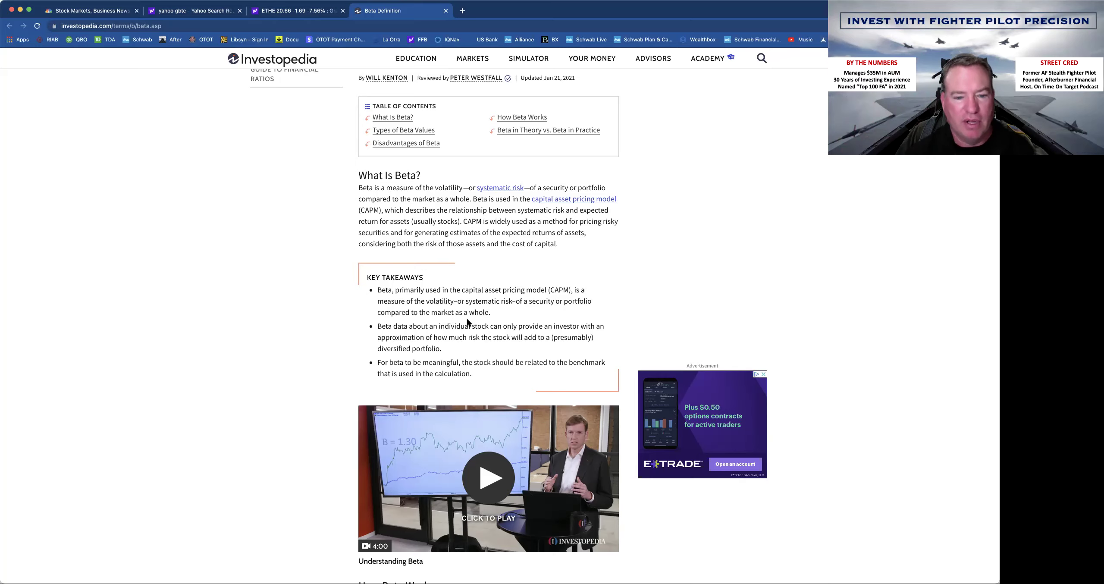
{"action": "scroll", "coordinate": [528, 353], "scroll_direction": "down", "scroll_amount": 5}
{"action": "scroll", "coordinate": [528, 353], "scroll_direction": "down", "scroll_amount": 7}
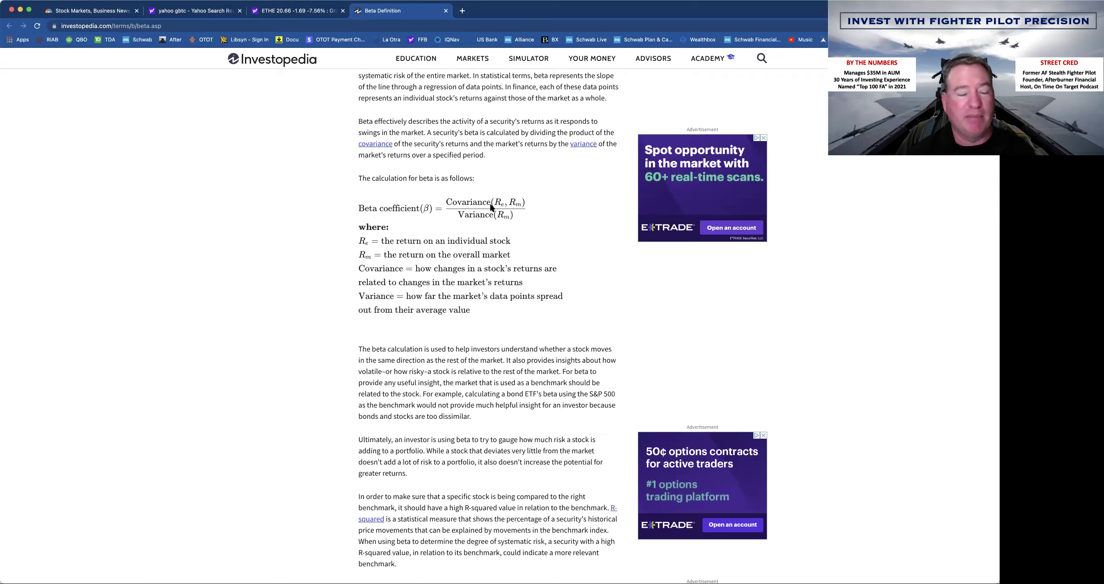
{"action": "scroll", "coordinate": [534, 213], "scroll_direction": "down", "scroll_amount": 3}
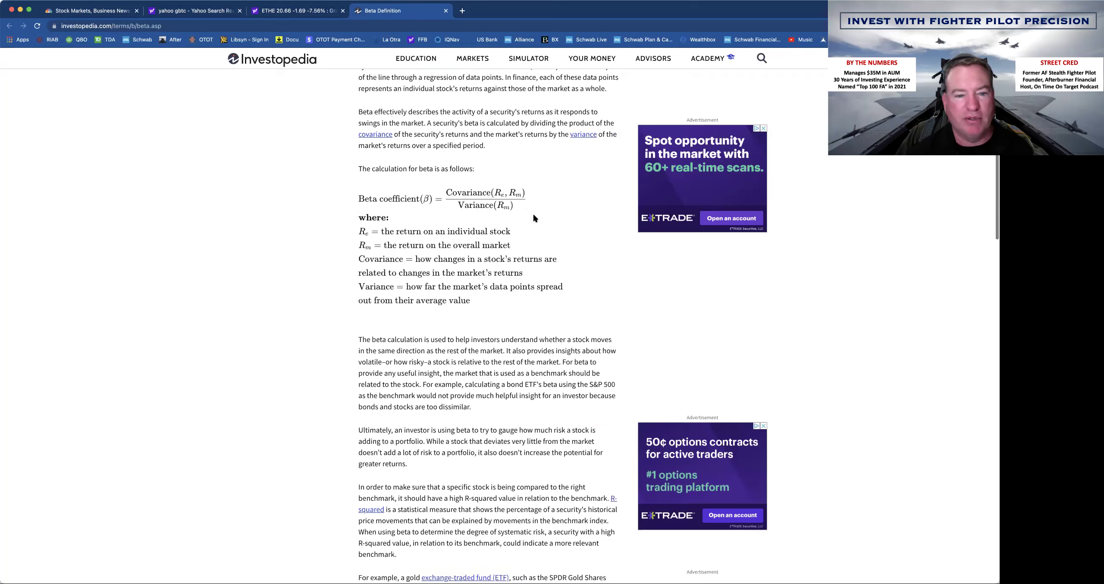
- Read the article's sections on types of beta values and beta in theory versus practice, and return to its beginning
{"action": "scroll", "coordinate": [534, 215], "scroll_direction": "down", "scroll_amount": 9}
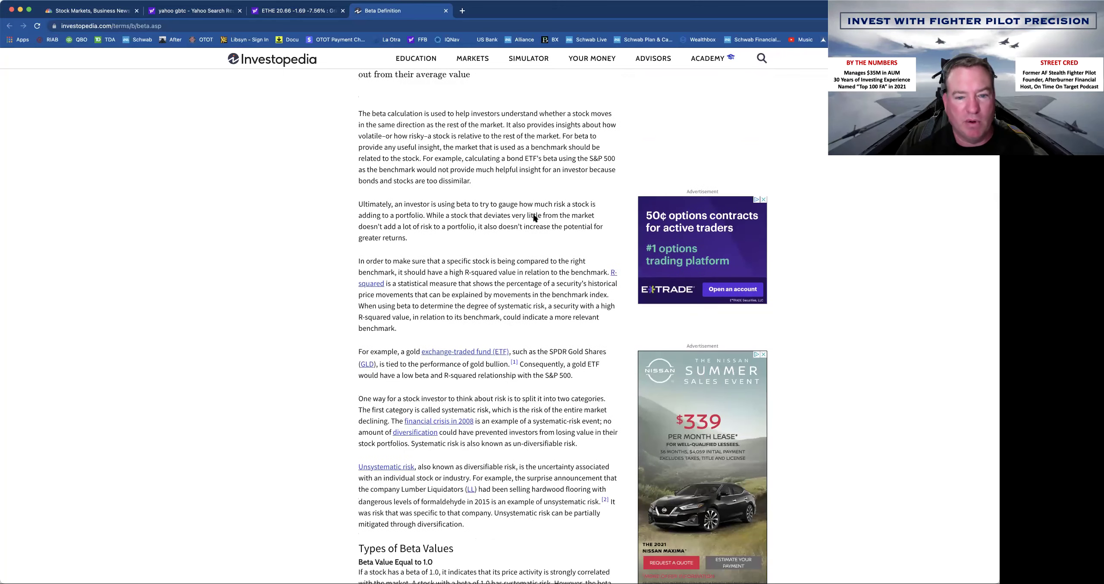
{"action": "scroll", "coordinate": [534, 218], "scroll_direction": "down", "scroll_amount": 17}
{"action": "scroll", "coordinate": [533, 218], "scroll_direction": "down", "scroll_amount": 7}
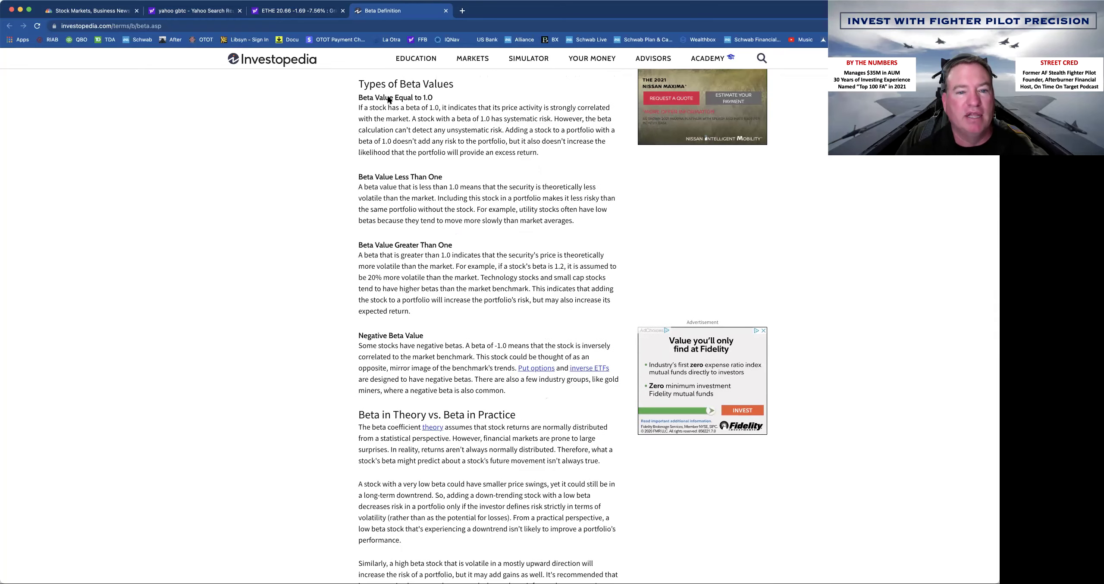
{"action": "scroll", "coordinate": [424, 427], "scroll_direction": "down", "scroll_amount": 1}
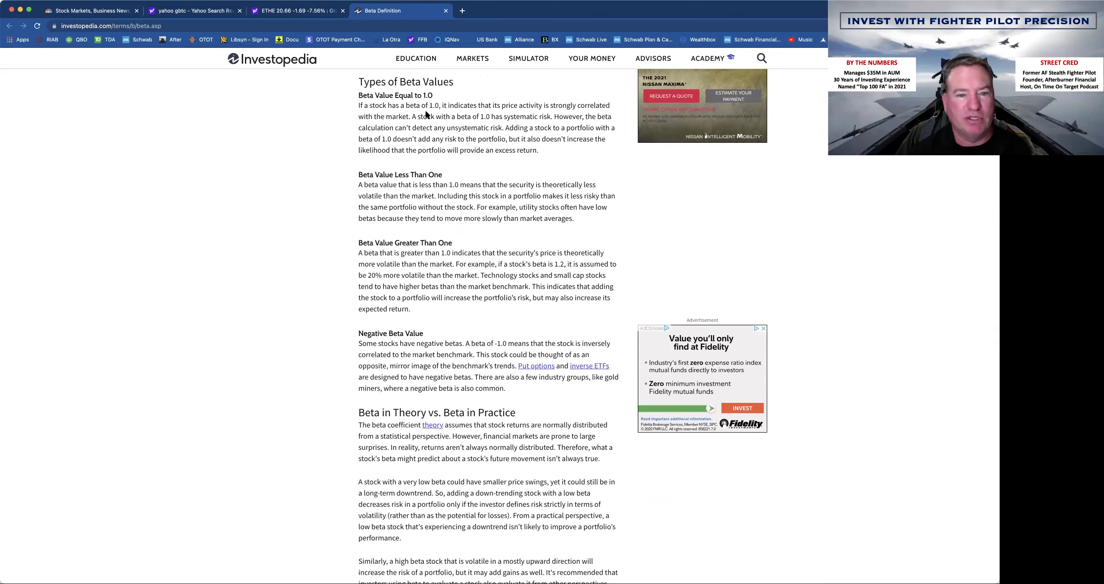
{"action": "scroll", "coordinate": [442, 169], "scroll_direction": "down", "scroll_amount": 1}
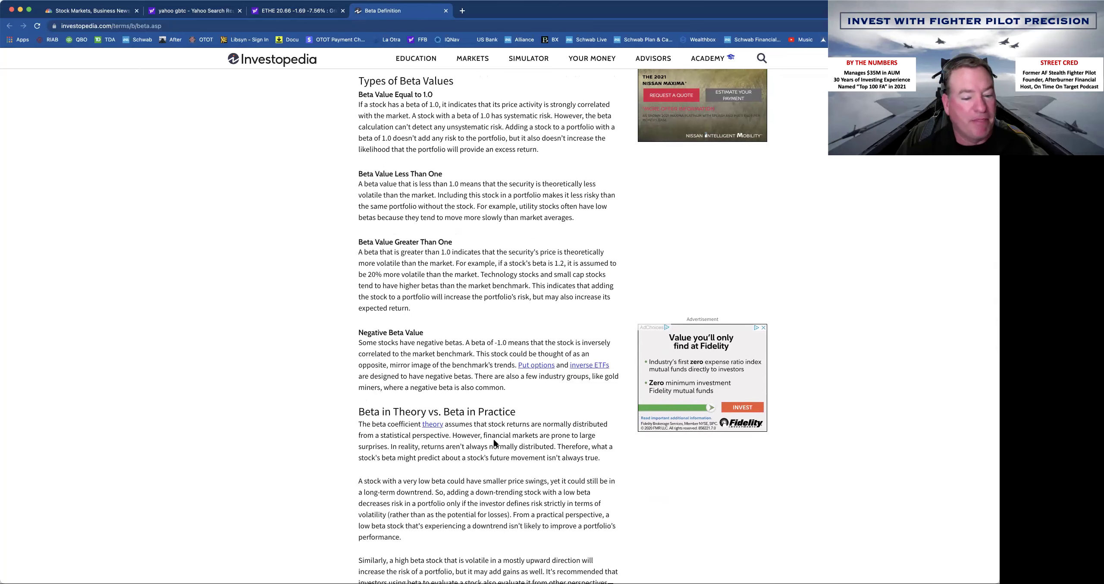
{"action": "scroll", "coordinate": [507, 439], "scroll_direction": "down", "scroll_amount": 5}
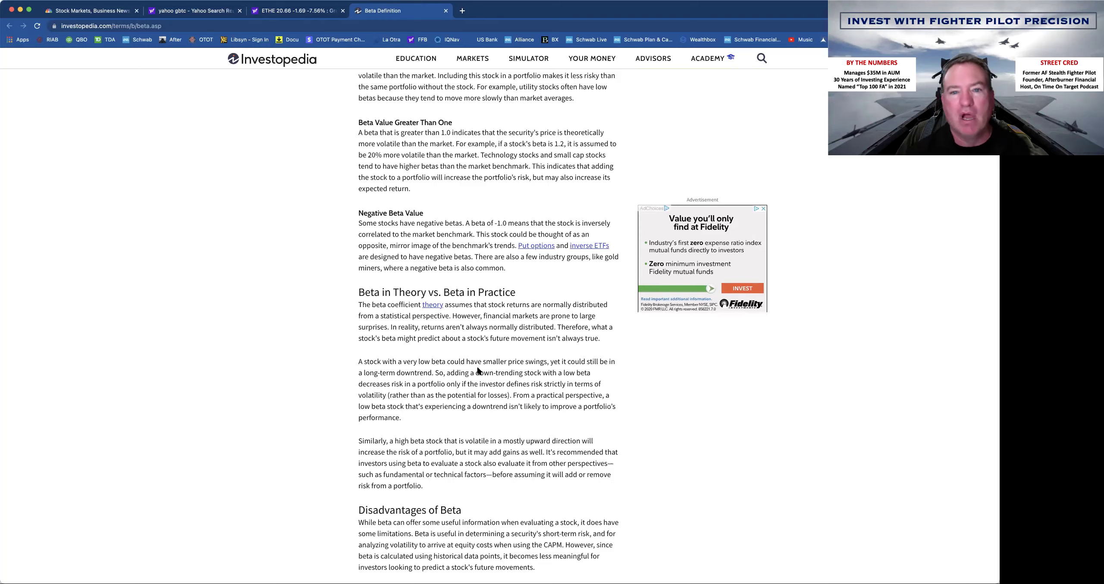
{"action": "scroll", "coordinate": [476, 372], "scroll_direction": "up", "scroll_amount": 15}
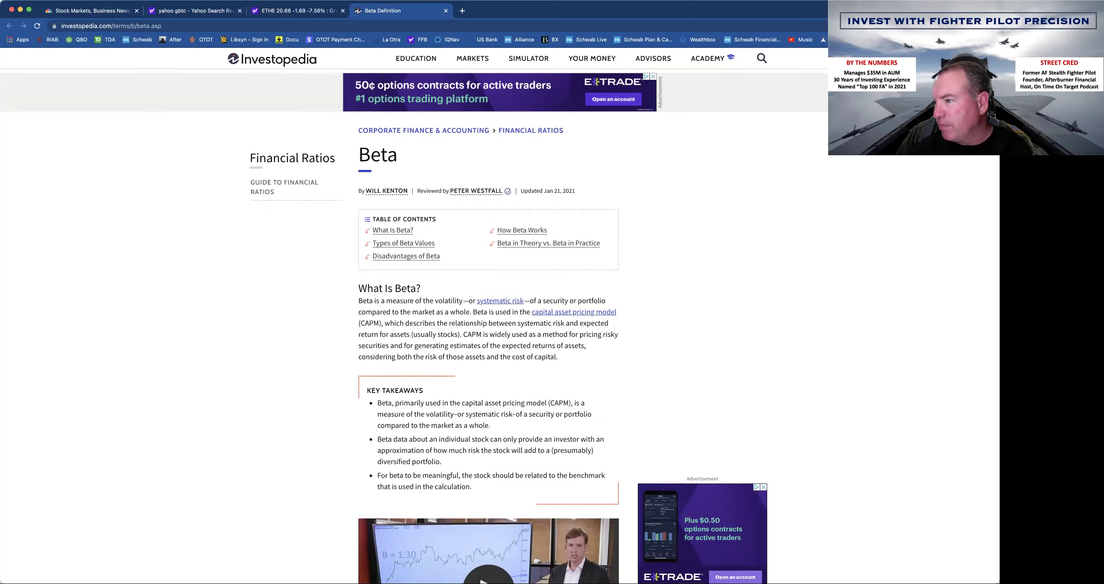